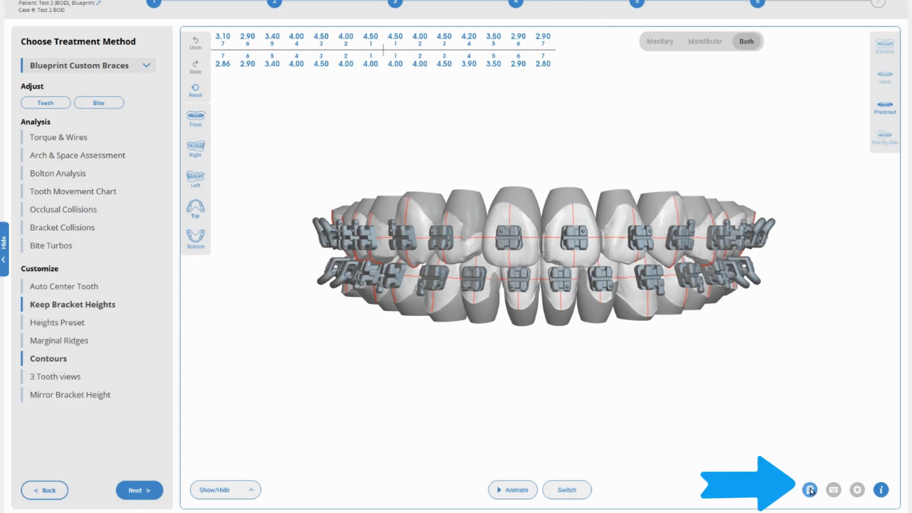
- Open the Doctor Notes and Tech Notes panel to read the case's bonding instructions
left_click(810, 490)
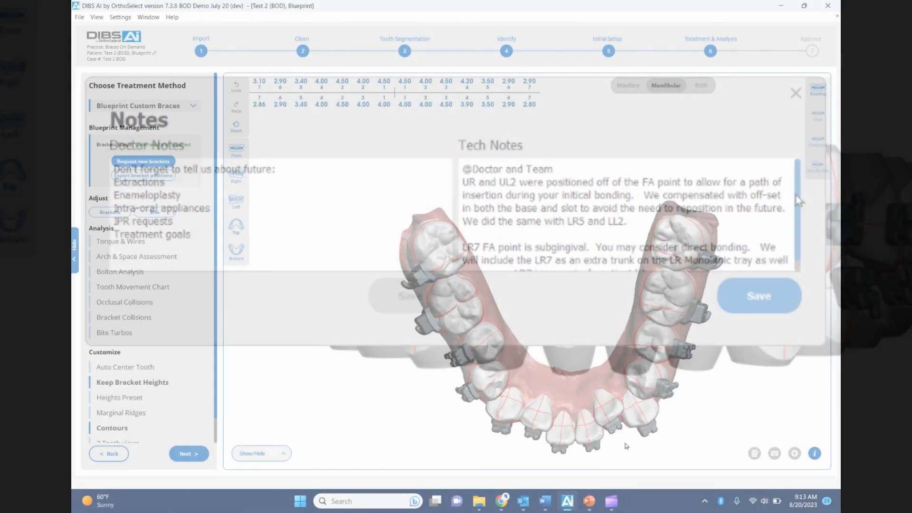
- Zoom in on the lower front teeth and switch the arch to the Predicted view
scroll(627, 445, "up", 10)
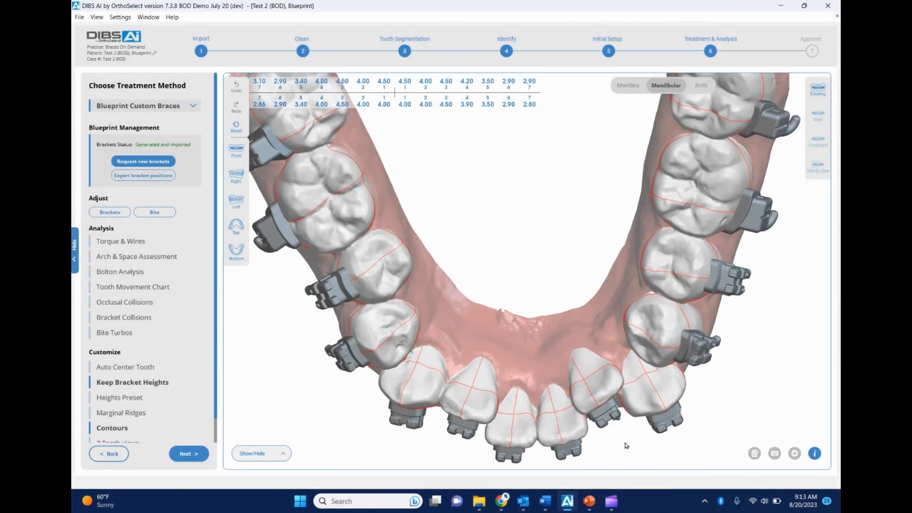
scroll(626, 445, "up", 3)
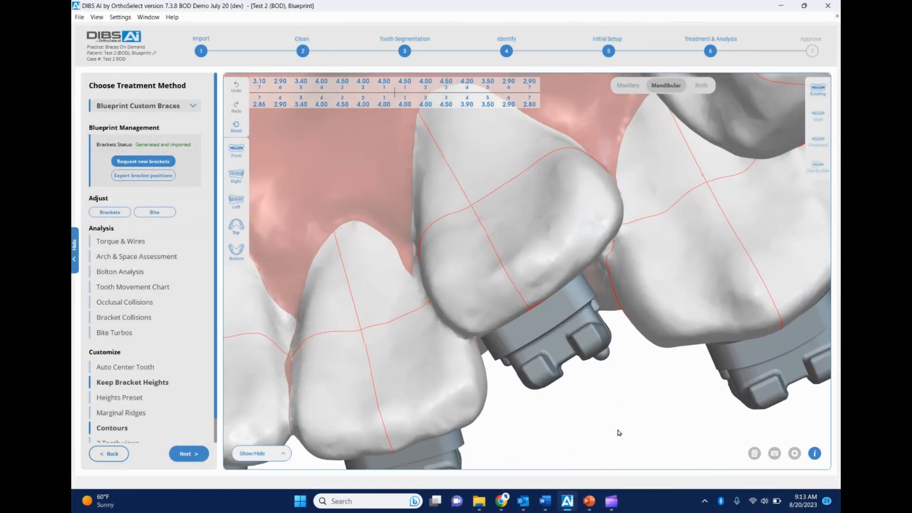
left_click(818, 142)
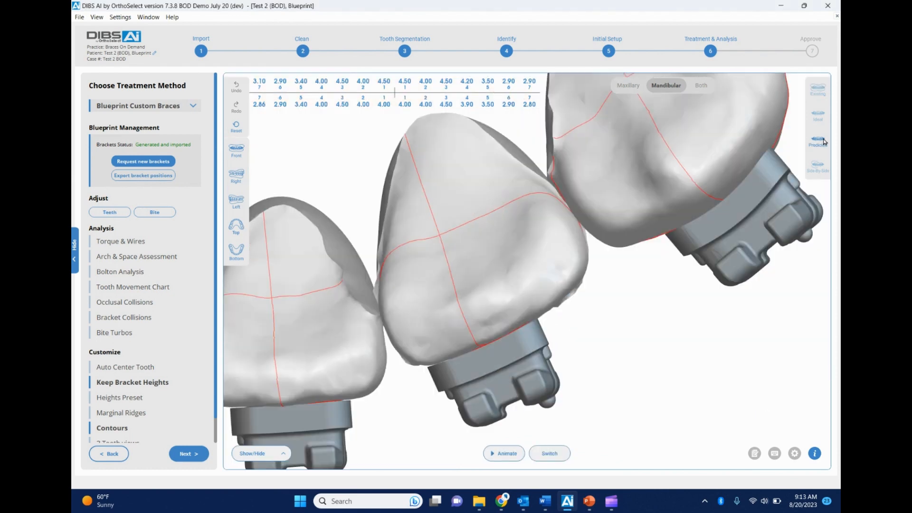
scroll(634, 352, "down", 10)
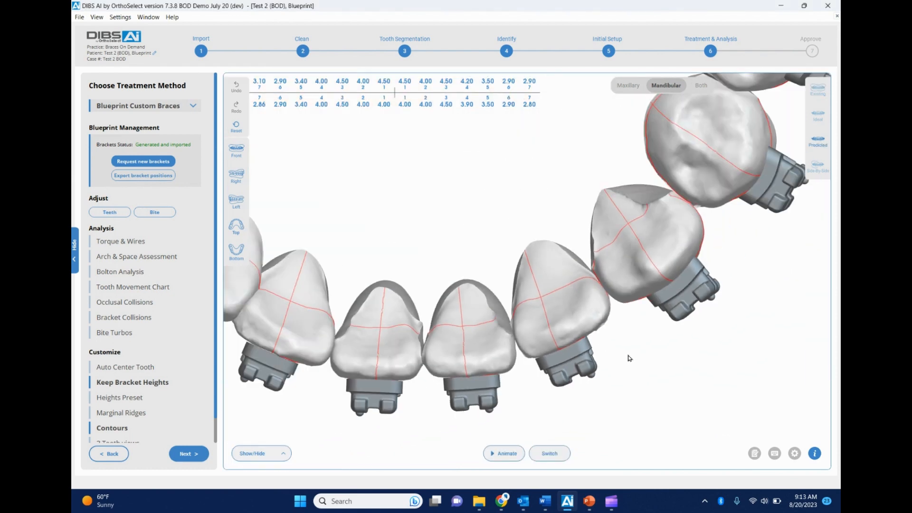
scroll(630, 366, "down", 2)
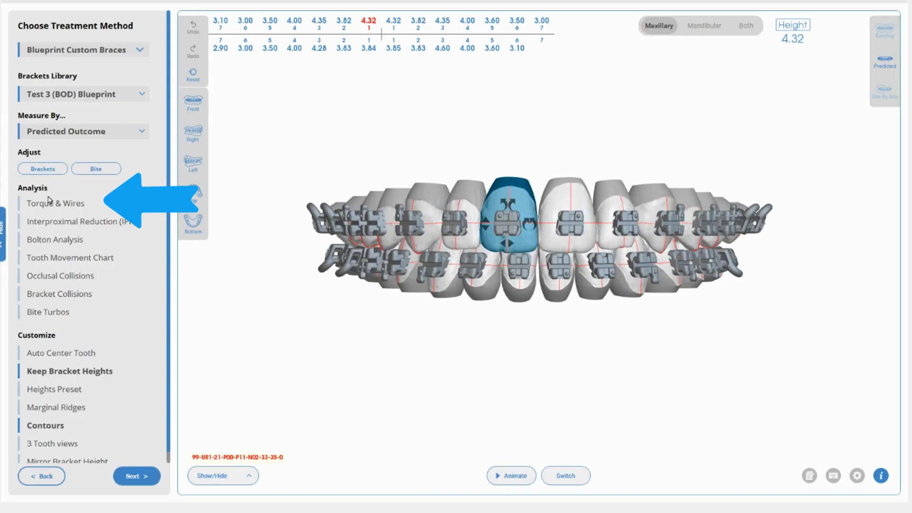
- In Torque & Wires, try the Damon Broad archwire form and the .019x.025 archwire size
left_click(45, 205)
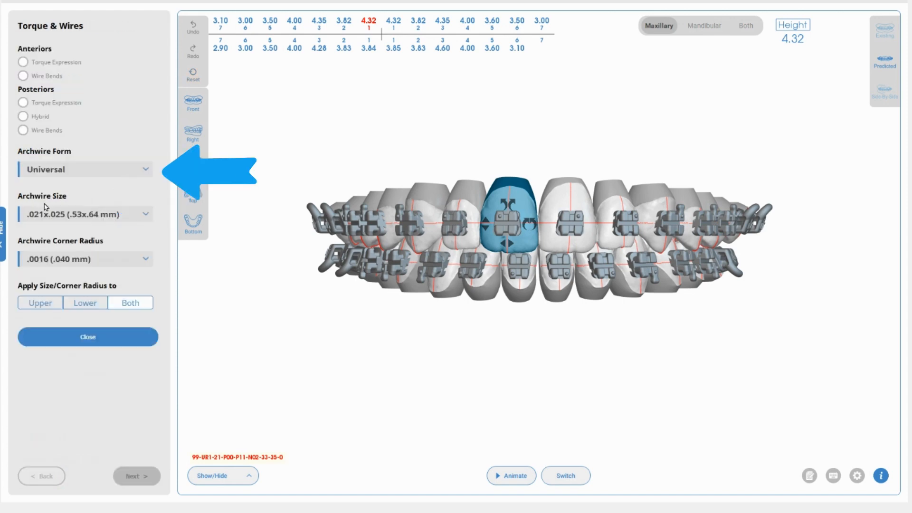
left_click(75, 177)
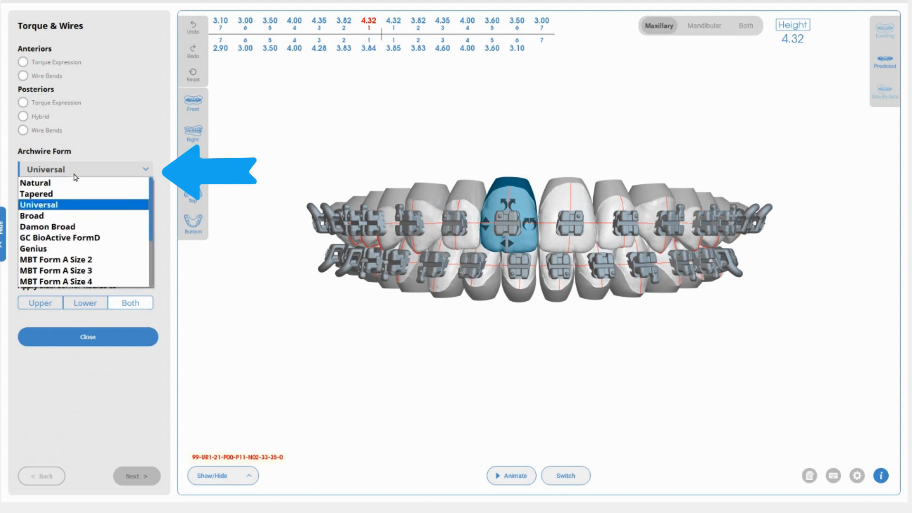
left_click(50, 225)
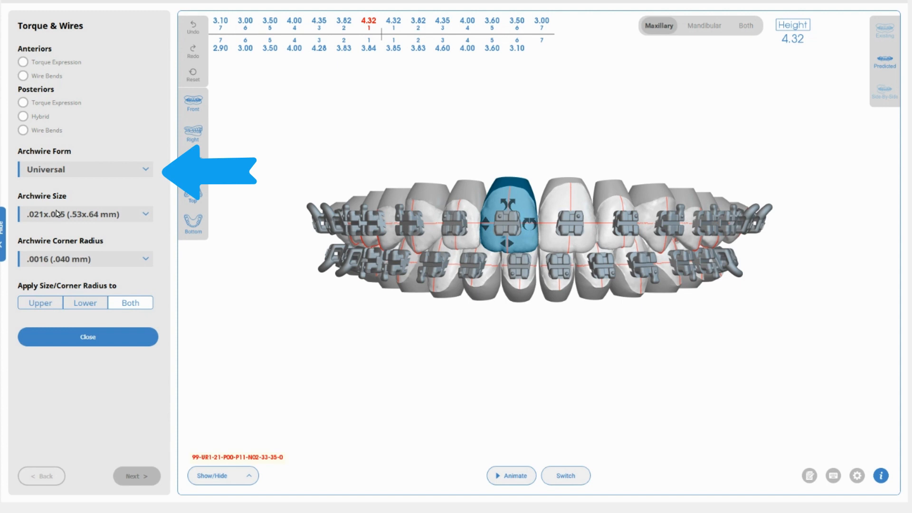
left_click(57, 214)
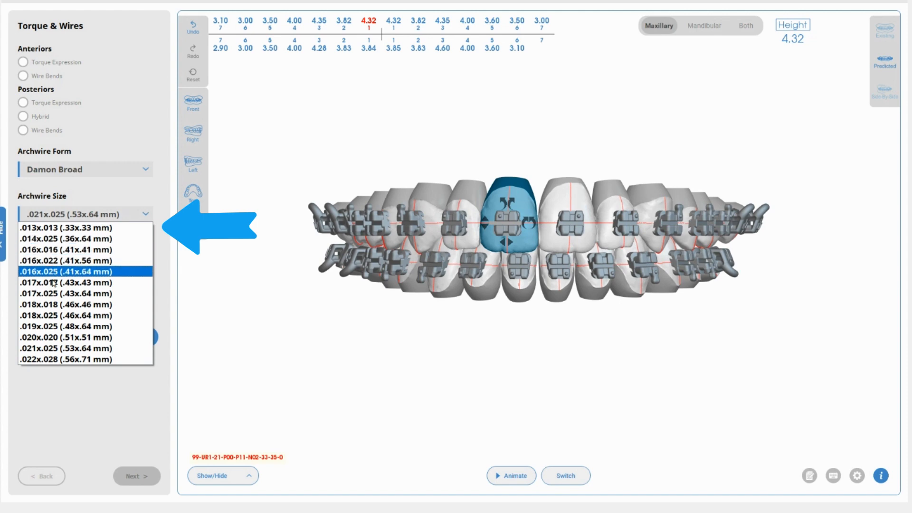
left_click(42, 327)
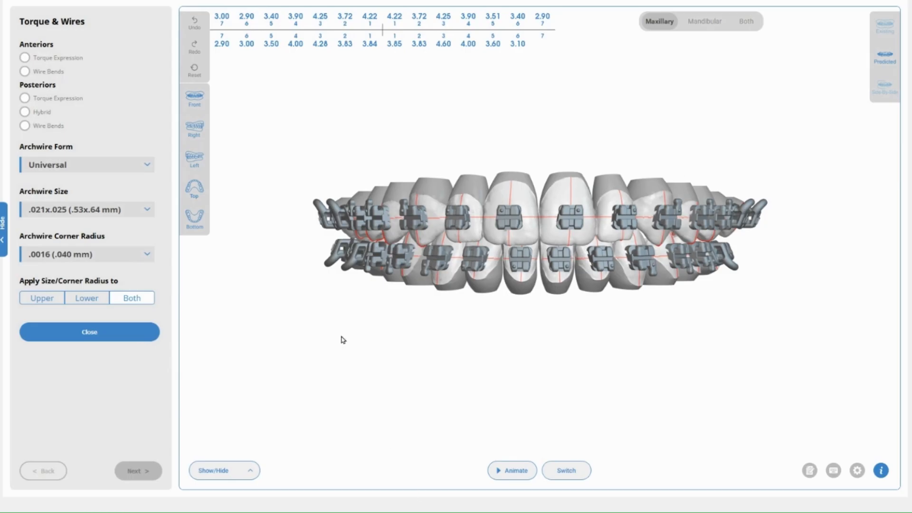
- Close Torque & Wires and inspect the braced arches from the Right view
left_click(90, 332)
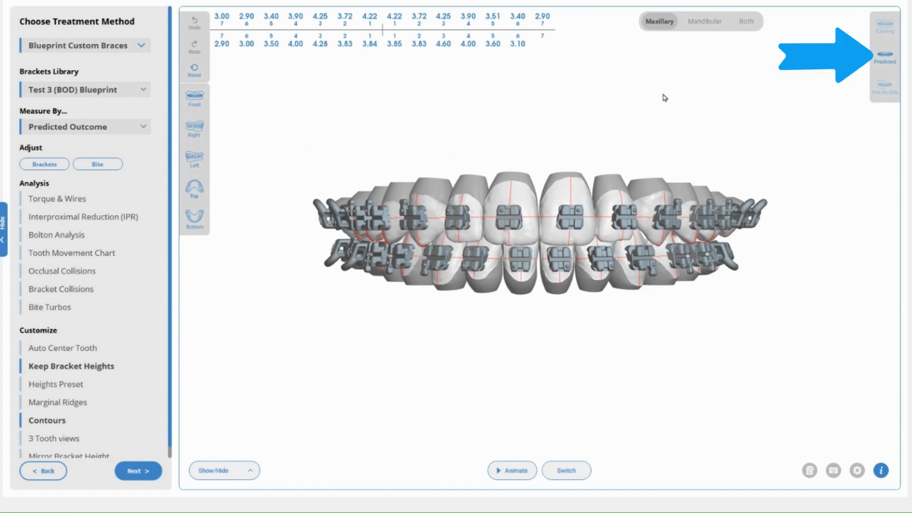
left_click(199, 129)
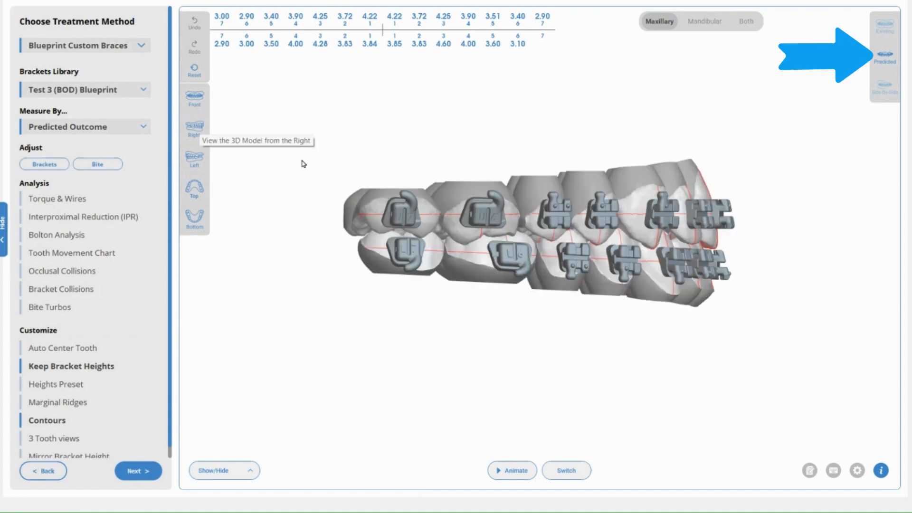
scroll(496, 314, "up", 5)
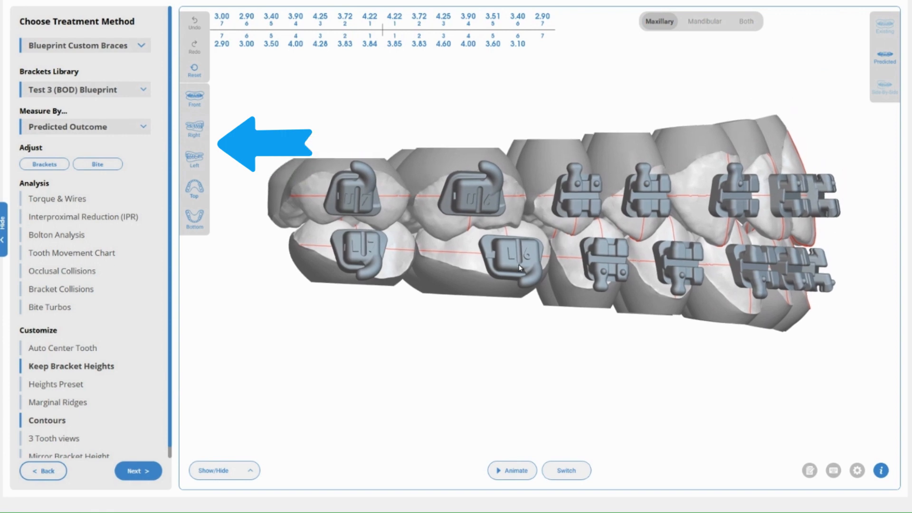
left_click_drag(520, 267, 591, 246)
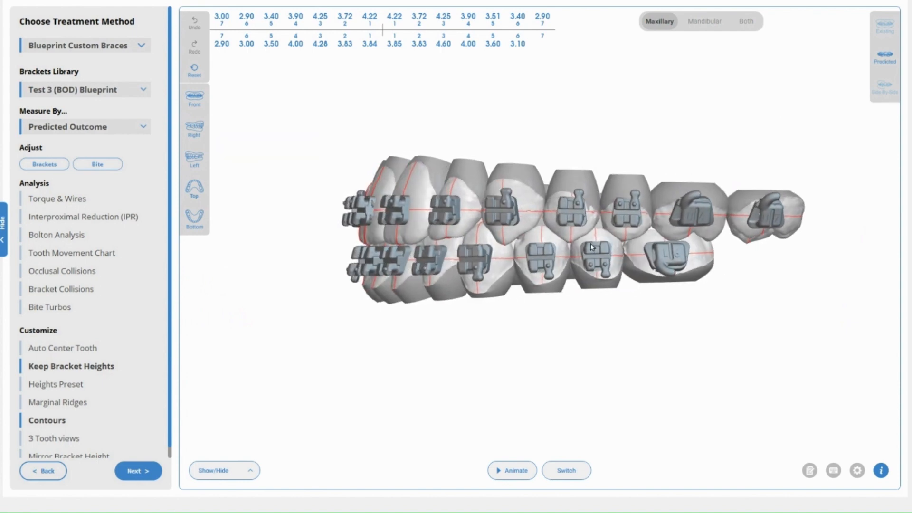
left_click(199, 135)
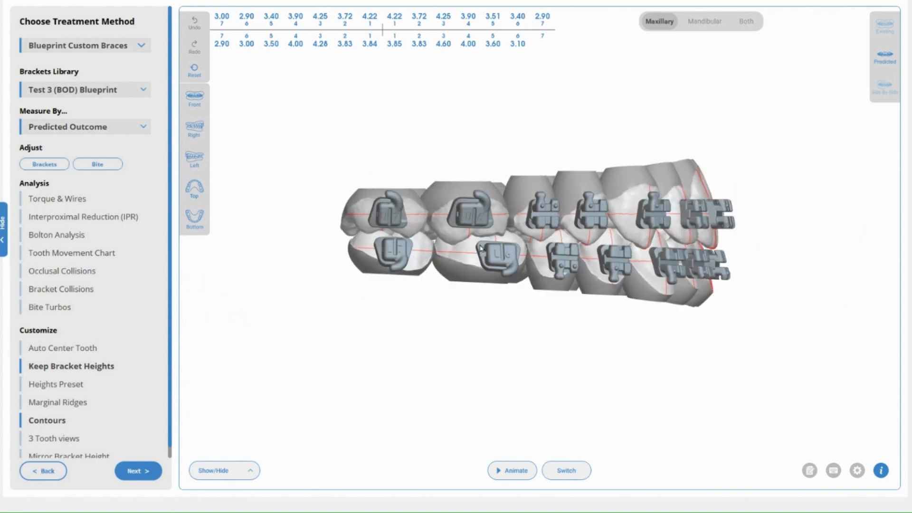
left_click_drag(480, 248, 474, 247)
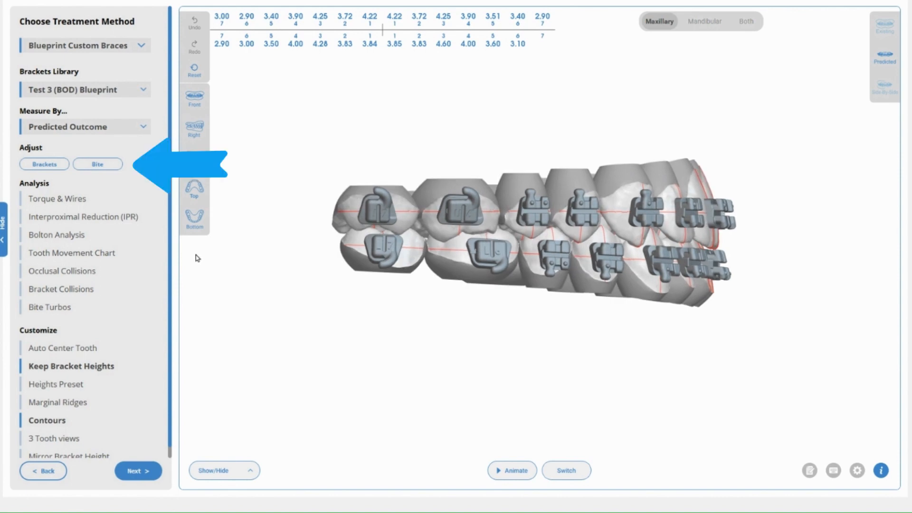
- Shift the lower jaw back and forth with the Bite Adjustment Back/Front controls
left_click(99, 165)
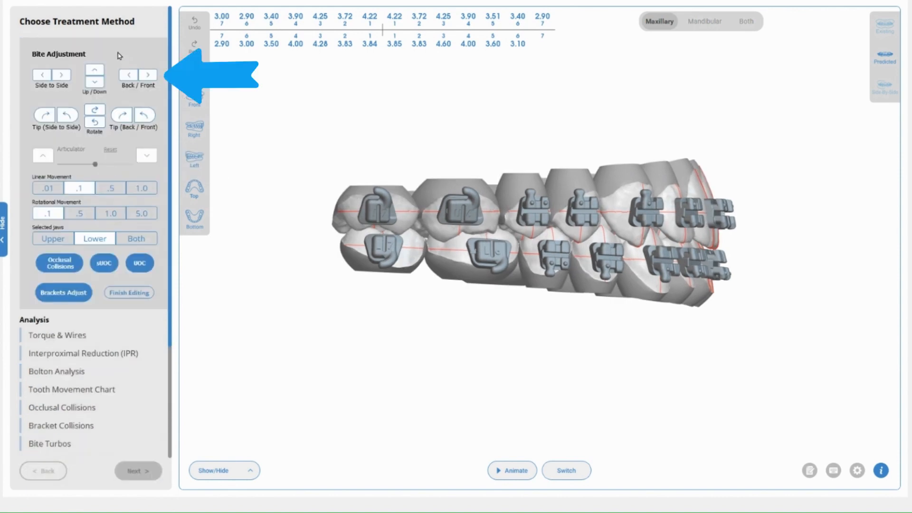
left_click(128, 76)
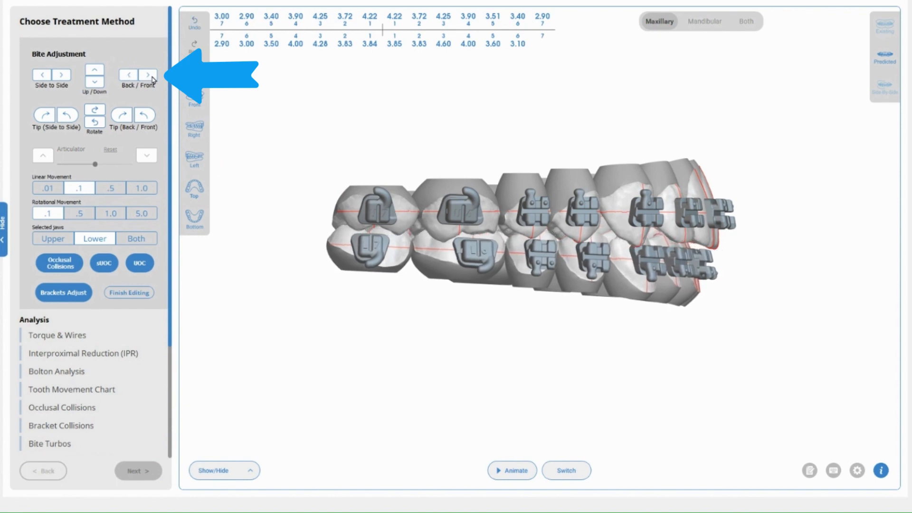
left_click(149, 76)
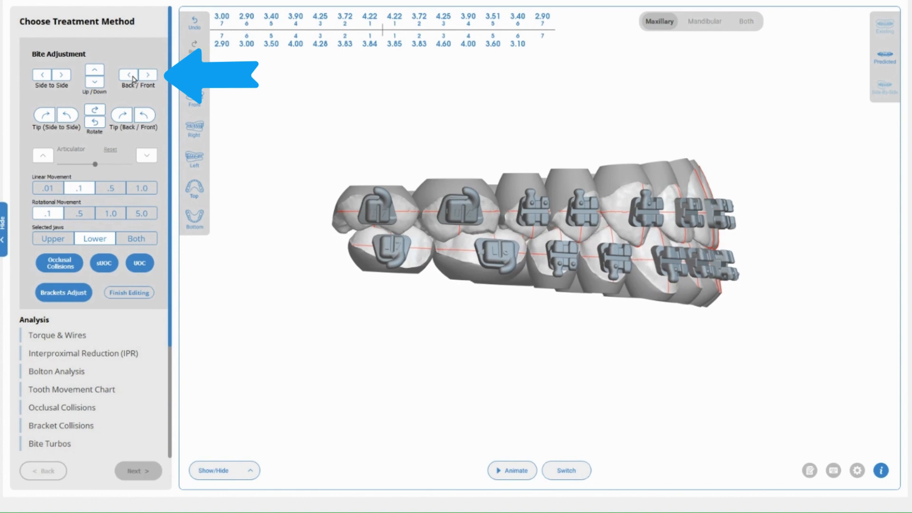
left_click(128, 76)
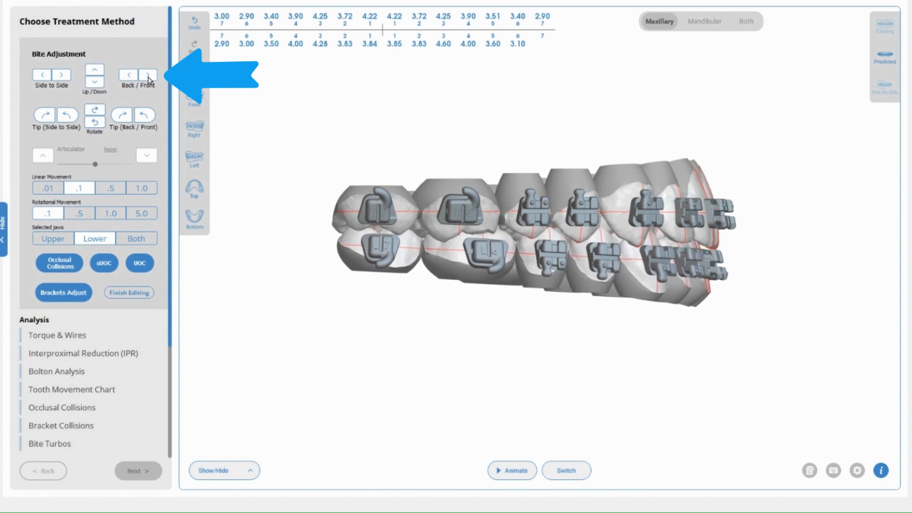
left_click(149, 76)
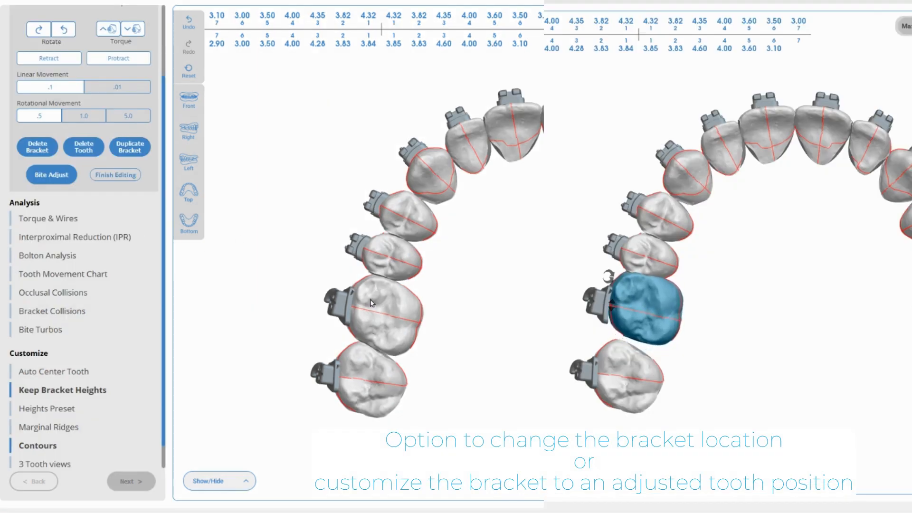
- Select the UR6 molar, rotate it clockwise a few steps, then counter-clockwise several steps
left_click(371, 302)
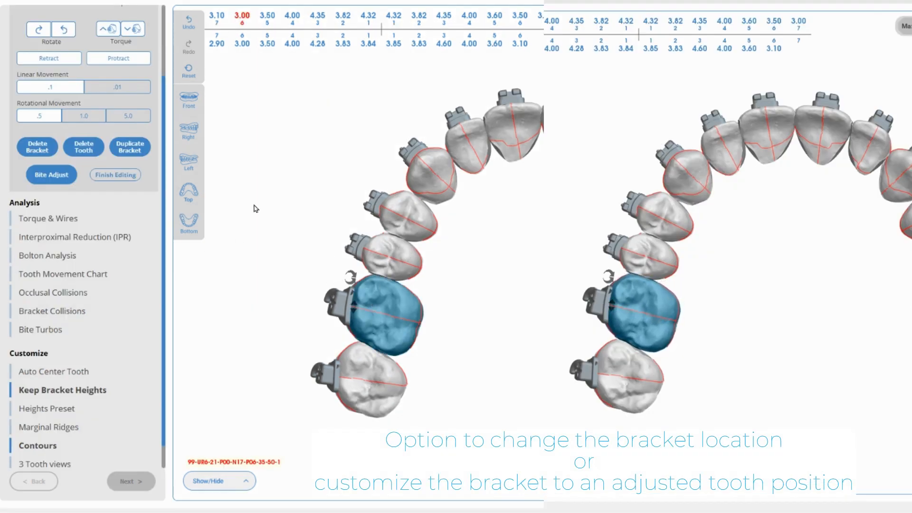
scroll(97, 139, "up", 3)
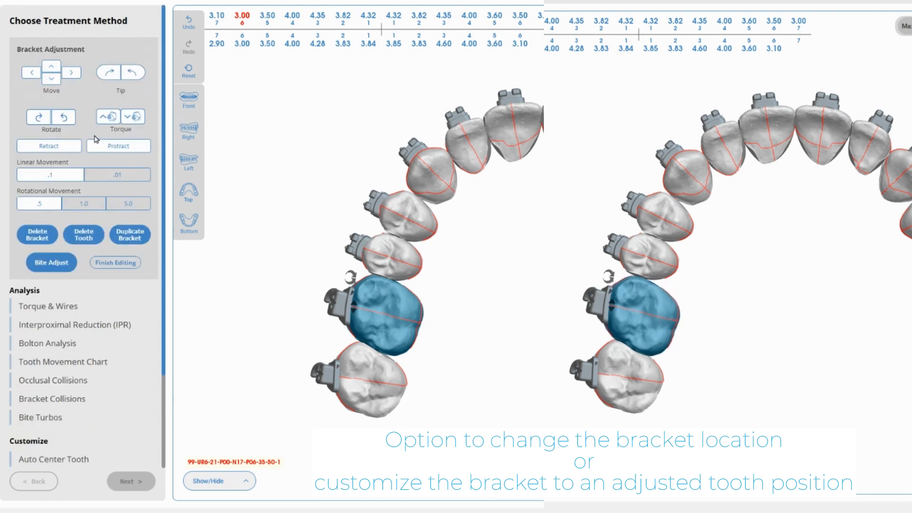
left_click(38, 118)
left_click(39, 117)
left_click(39, 117)
left_click(38, 119)
left_click(39, 119)
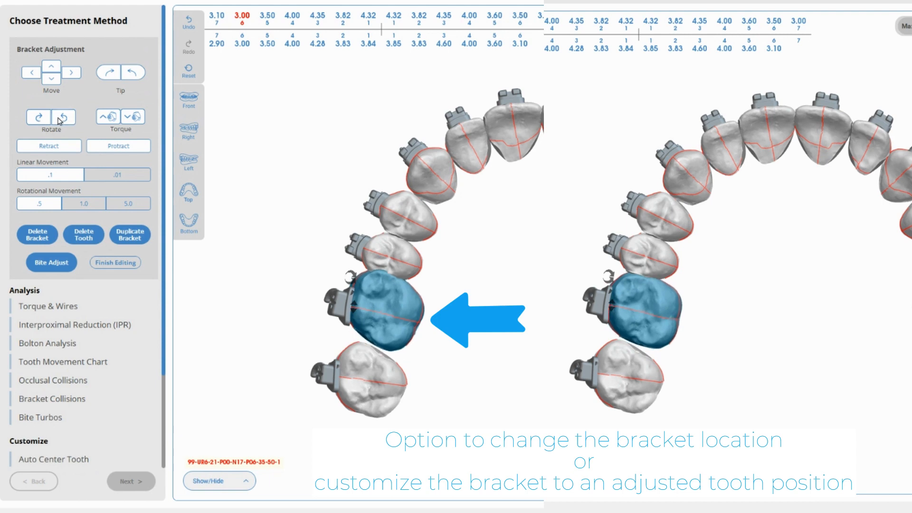
left_click(65, 118)
left_click(65, 118)
left_click(65, 118)
left_click(65, 118)
left_click(65, 118)
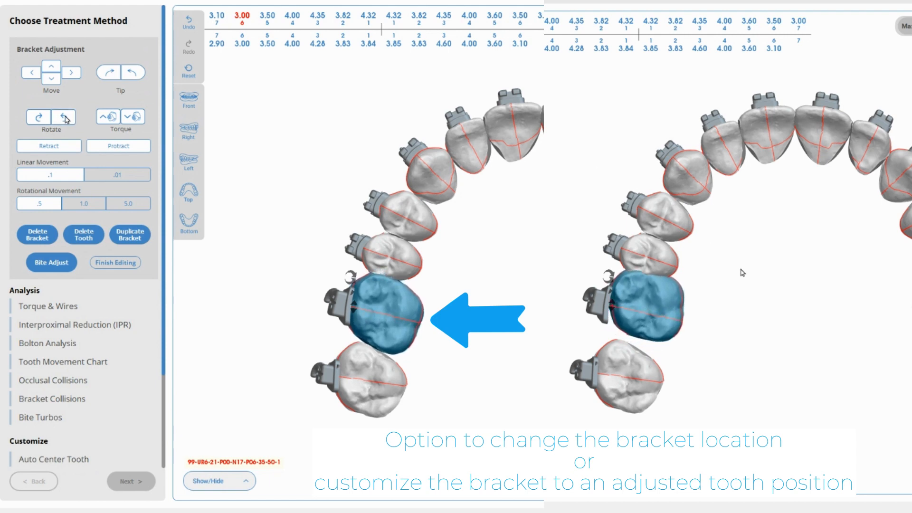
left_click(65, 119)
left_click(66, 119)
left_click(65, 118)
left_click(65, 119)
left_click(65, 118)
left_click(65, 119)
left_click(65, 118)
left_click(65, 119)
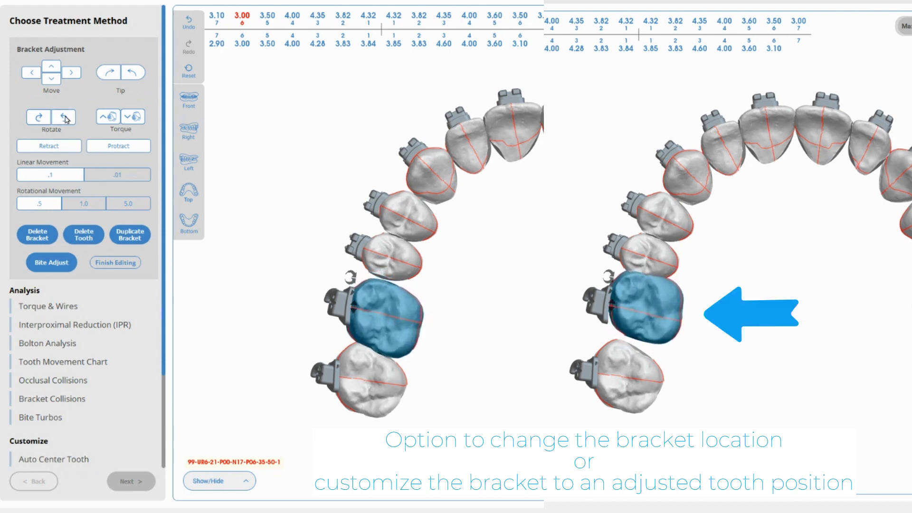
left_click(65, 118)
left_click(65, 118)
left_click(65, 118)
left_click(65, 118)
left_click(65, 118)
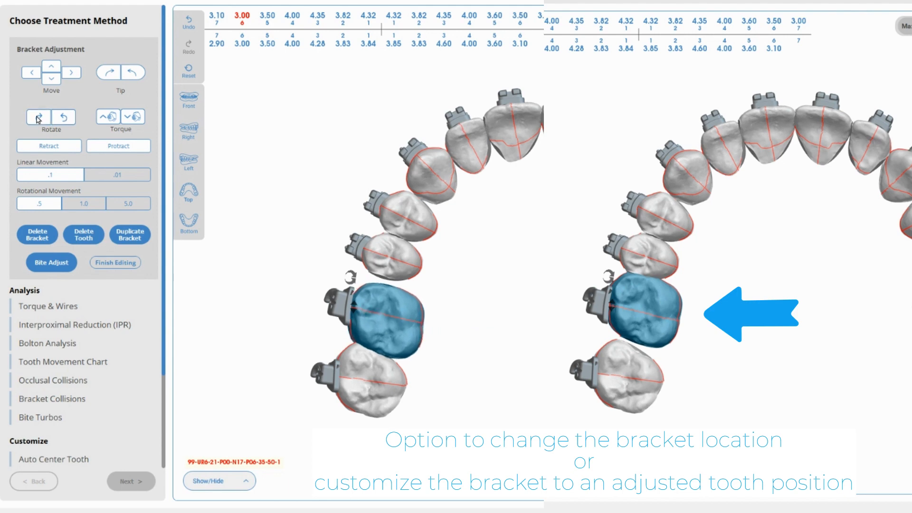
- Rotate the UR6 molar clockwise in several steps, then back counter-clockwise a few steps
left_click(39, 118)
left_click(39, 118)
left_click(39, 119)
left_click(39, 119)
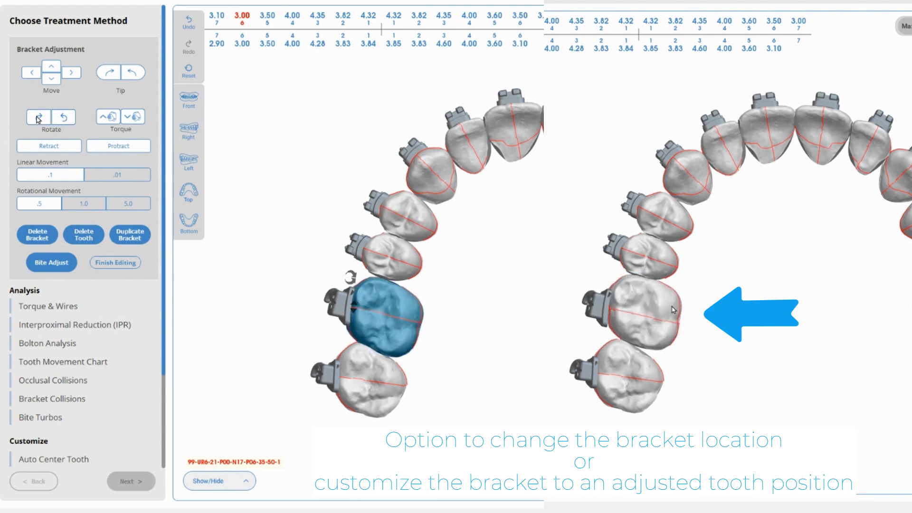
left_click(39, 119)
left_click(38, 120)
left_click(39, 120)
left_click(39, 120)
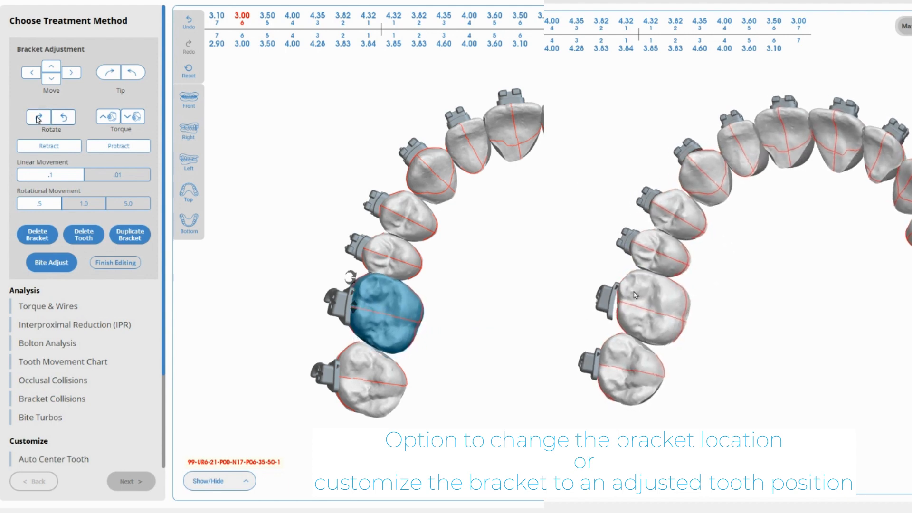
left_click(39, 119)
left_click(64, 119)
left_click(64, 119)
left_click(64, 118)
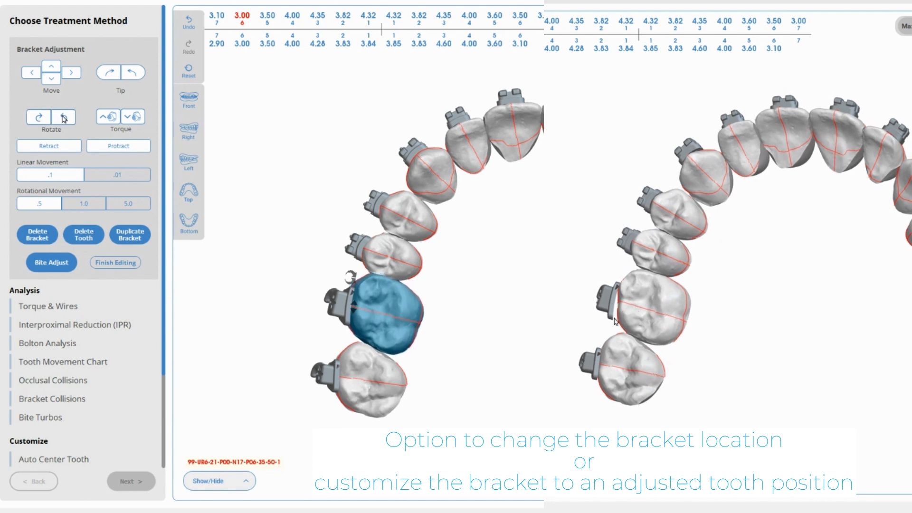
left_click(64, 119)
left_click(64, 119)
left_click(64, 119)
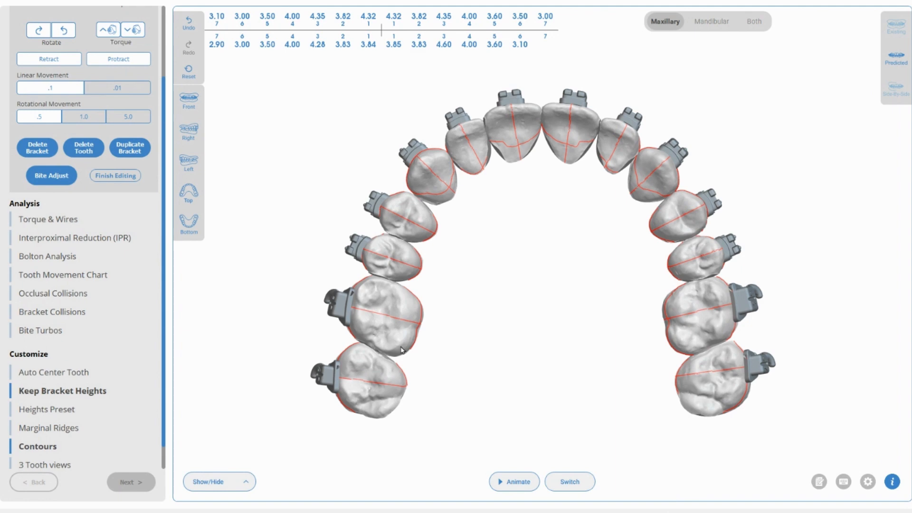
- Select the upper right first molar, rotate it clockwise, then further counter-clockwise
left_click(370, 301)
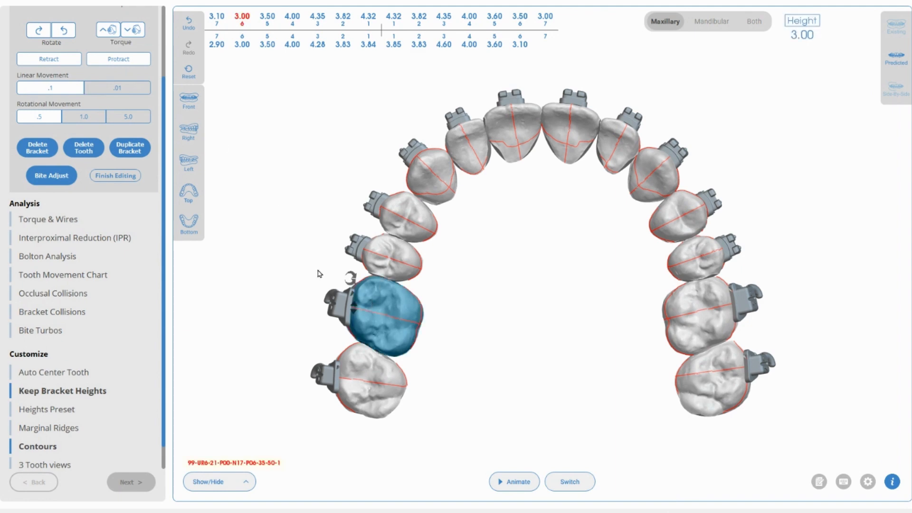
scroll(114, 129, "up", 3)
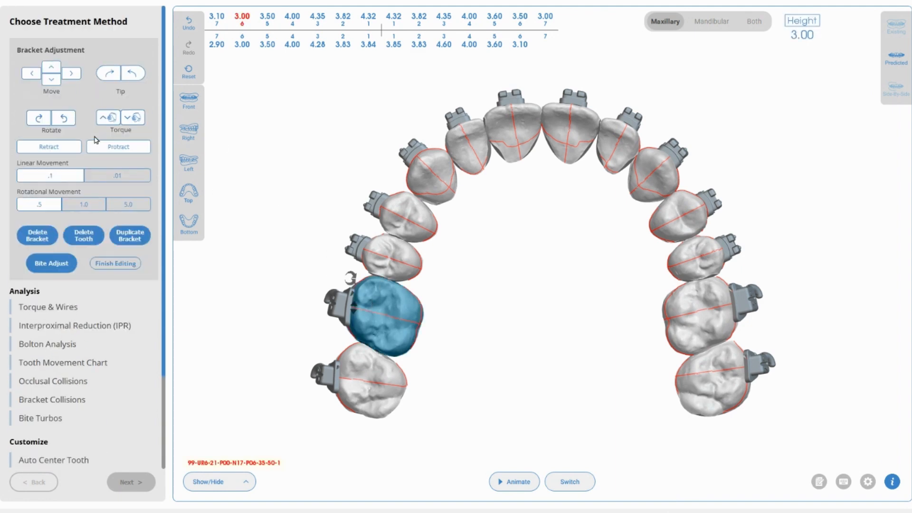
left_click(40, 122)
left_click(40, 122)
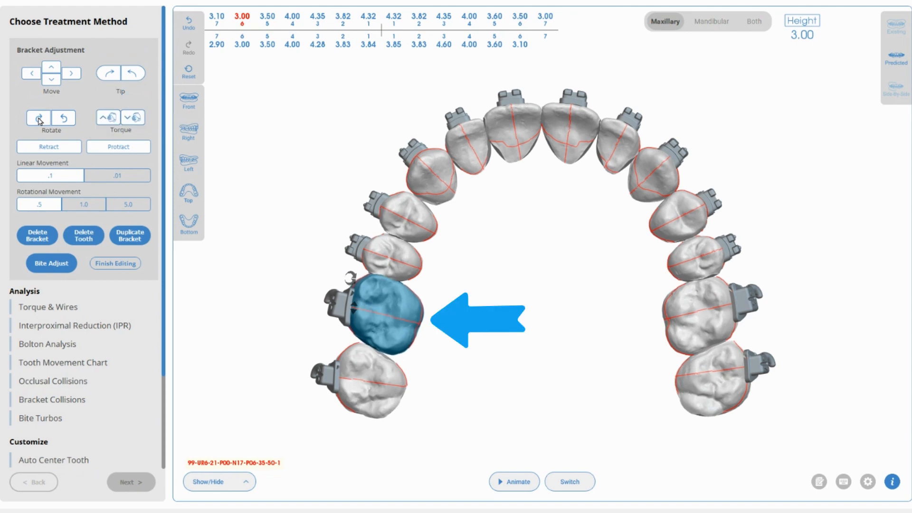
left_click(40, 121)
left_click(40, 121)
left_click(40, 121)
left_click(40, 122)
left_click(66, 119)
left_click(65, 120)
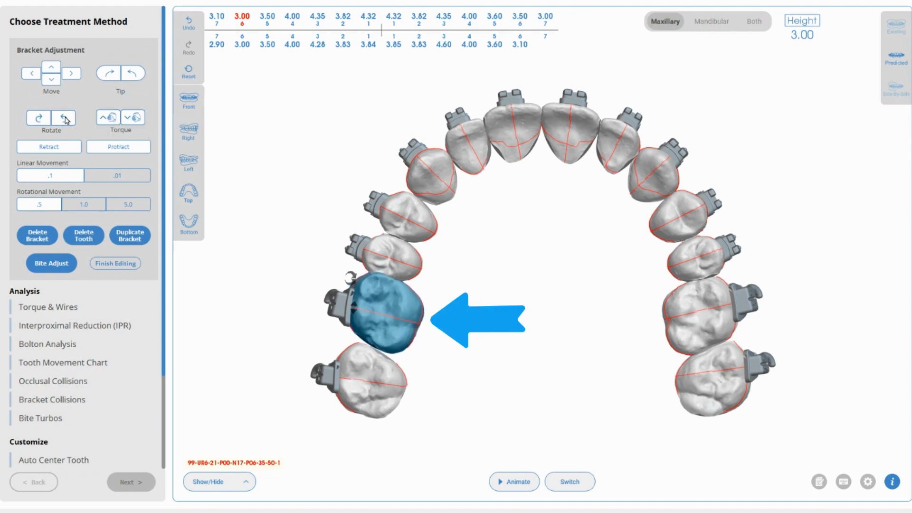
left_click(66, 120)
left_click(66, 119)
left_click(65, 120)
left_click(65, 120)
left_click(66, 120)
left_click(66, 121)
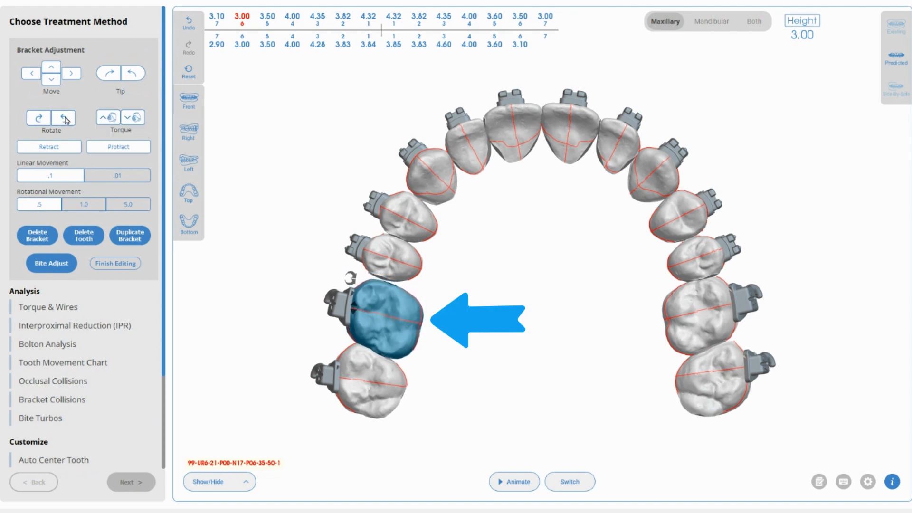
left_click(65, 121)
left_click(66, 120)
left_click(66, 120)
left_click(65, 120)
- Fine-tune the molar's rotation with single-step nudges, then deselect it
left_click(38, 120)
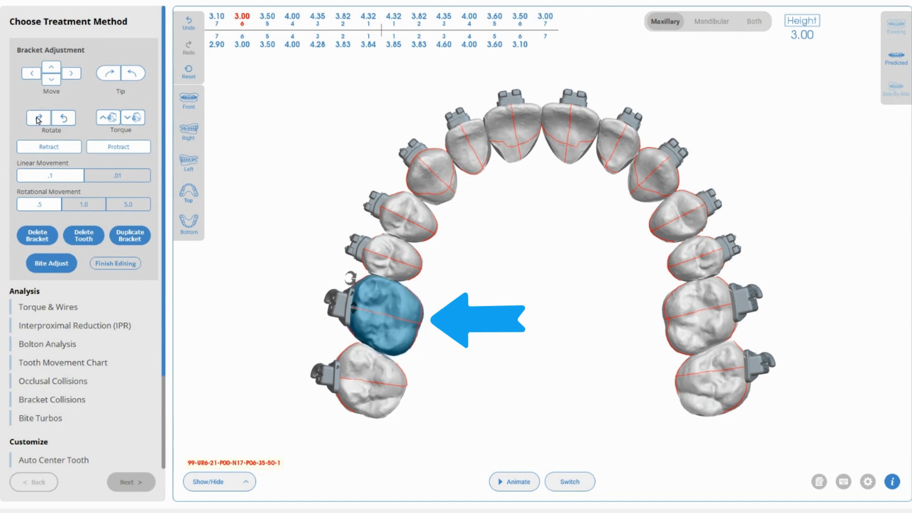
left_click(61, 118)
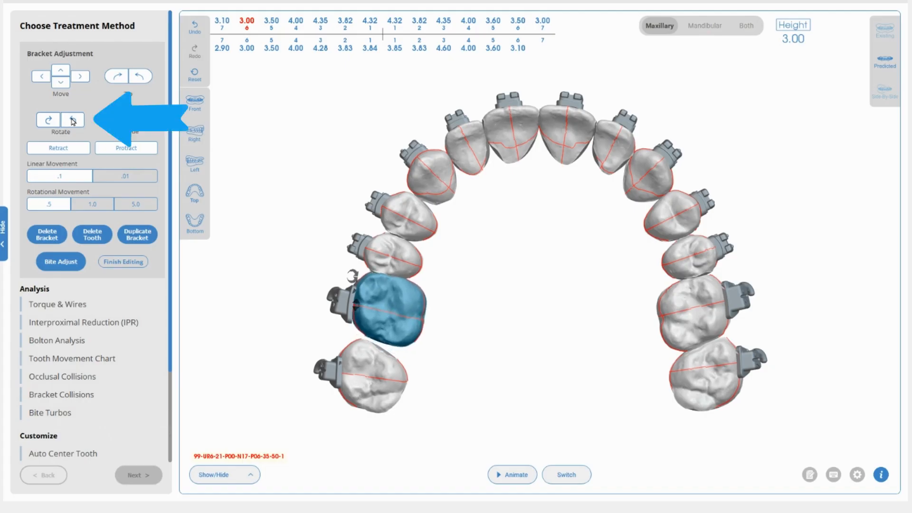
left_click(71, 118, "shift")
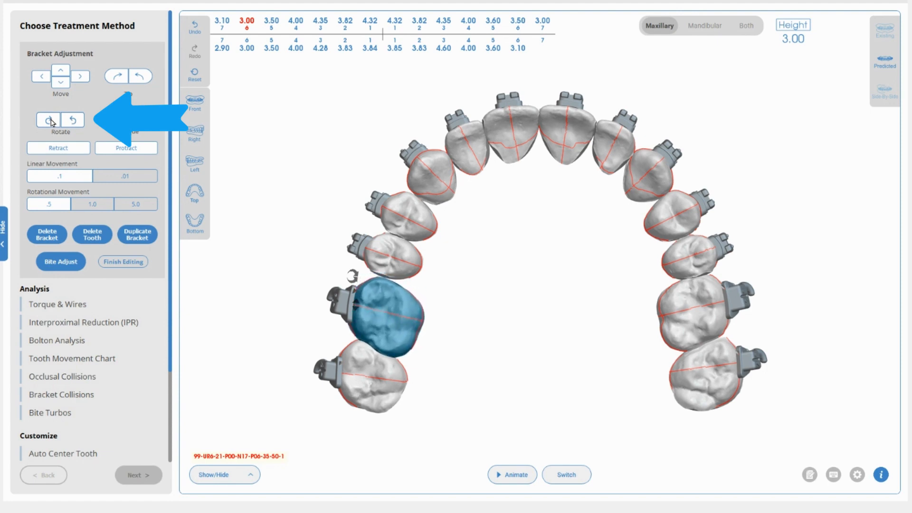
left_click(51, 119)
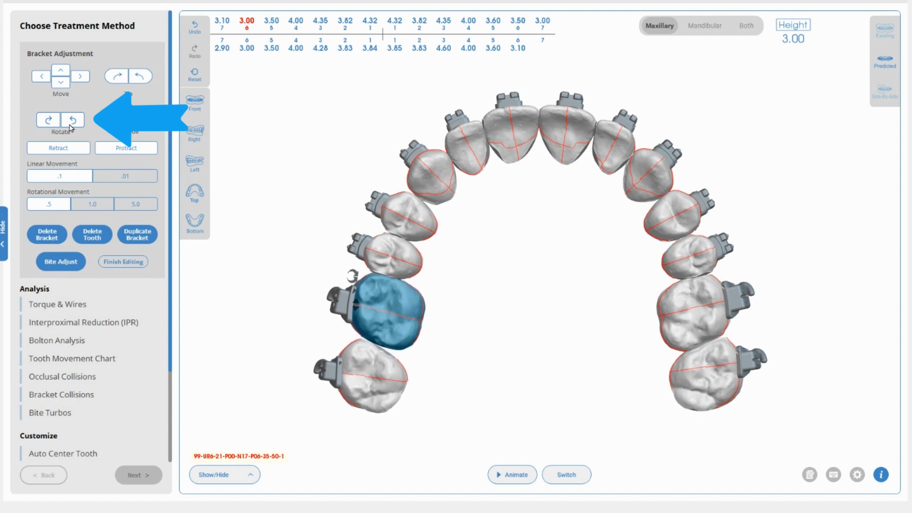
left_click(69, 125)
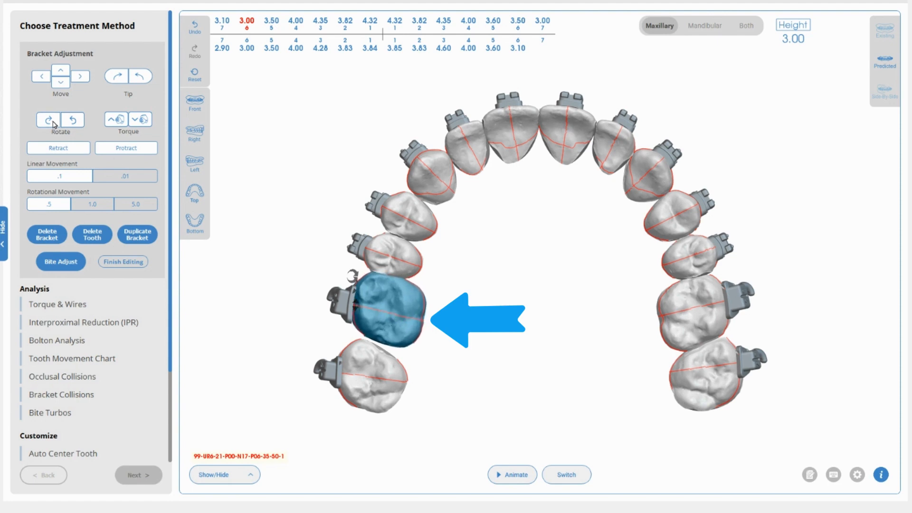
left_click(73, 123)
left_click(472, 250)
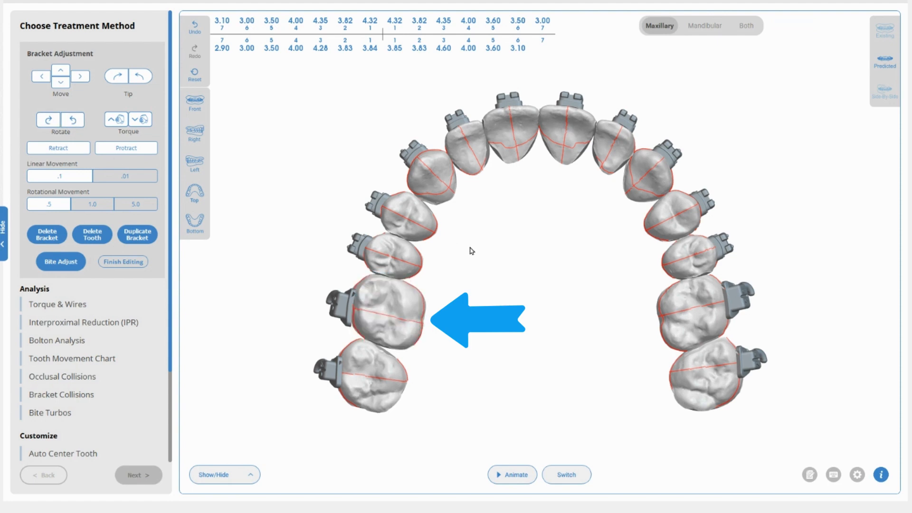
- Orbit the model and enable the 3 Tooth views from the Customize list
left_click_drag(415, 306, 357, 305)
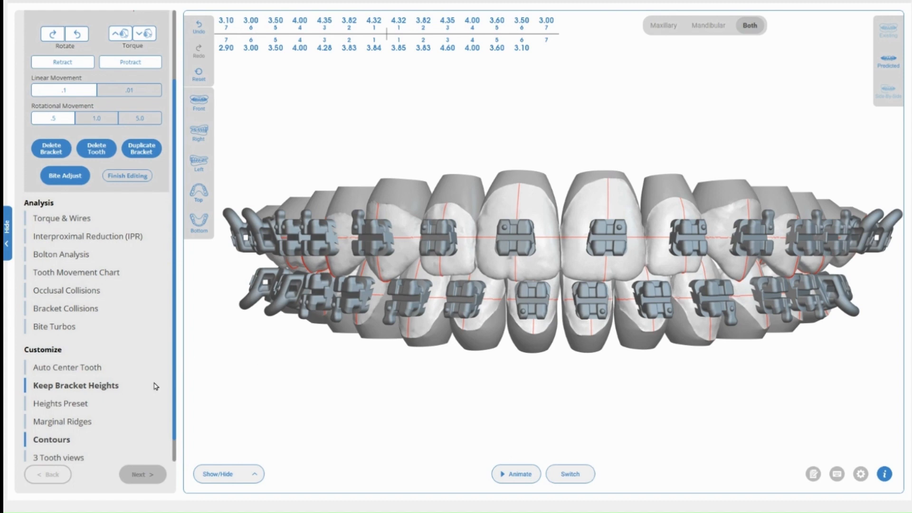
scroll(176, 284, "down", 1)
left_click(76, 432)
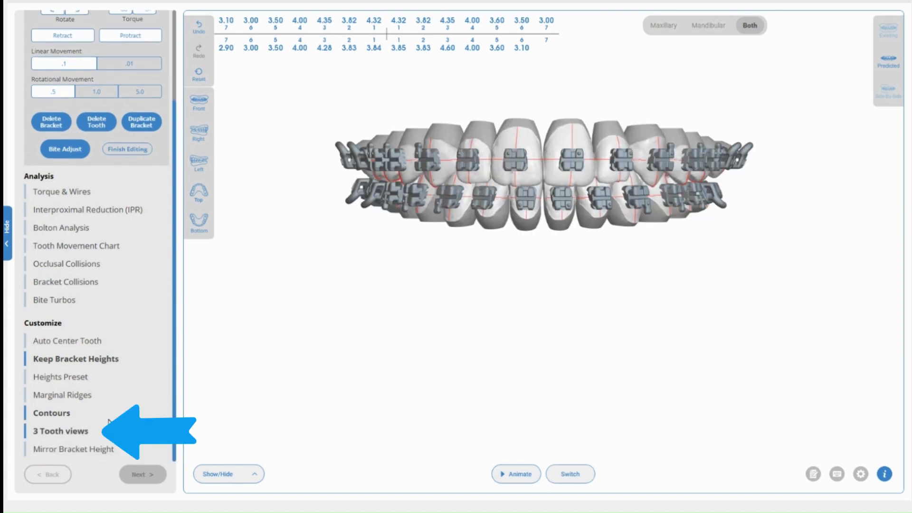
- Select the upper right second molar and step its torque one way, then the other
left_click(691, 162)
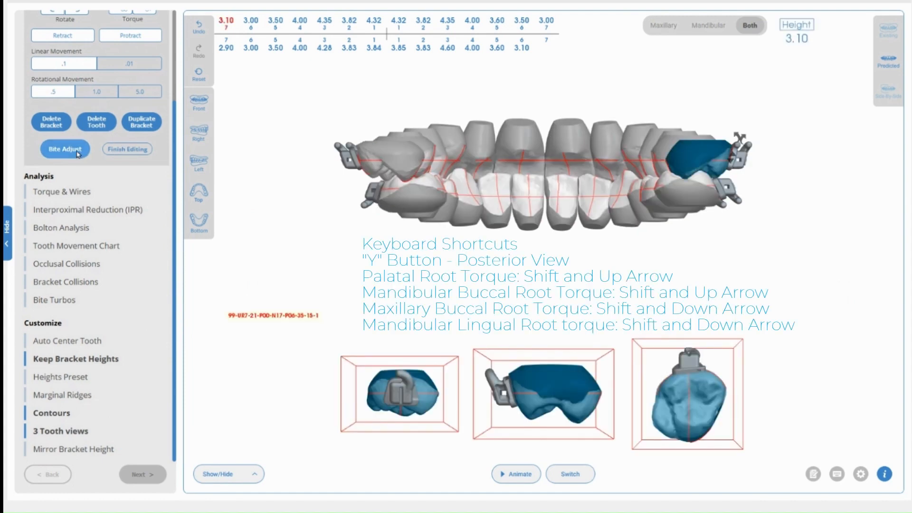
left_click_drag(172, 150, 179, 62)
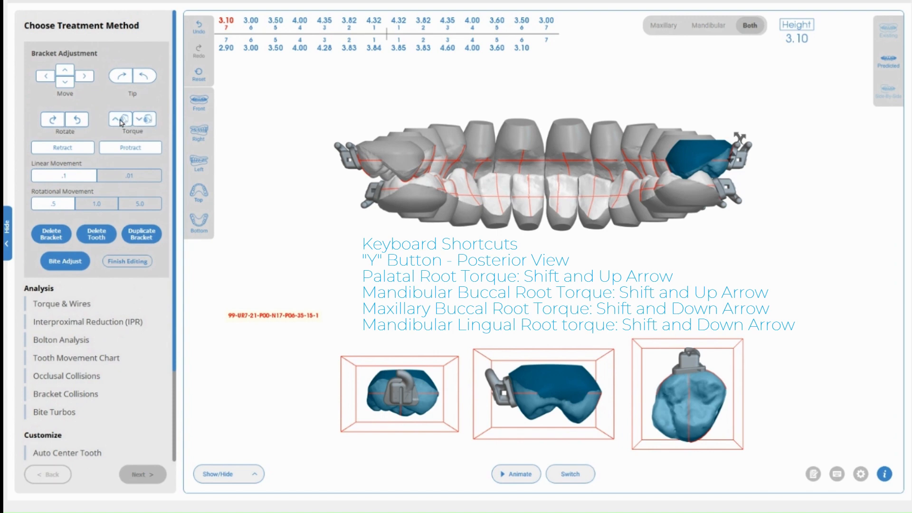
left_click(121, 120)
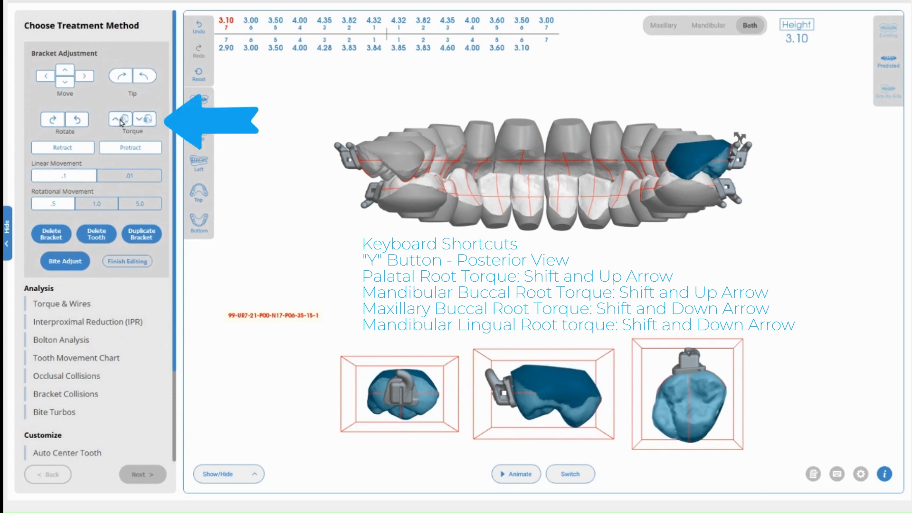
left_click(121, 122)
left_click(121, 122)
left_click(138, 123)
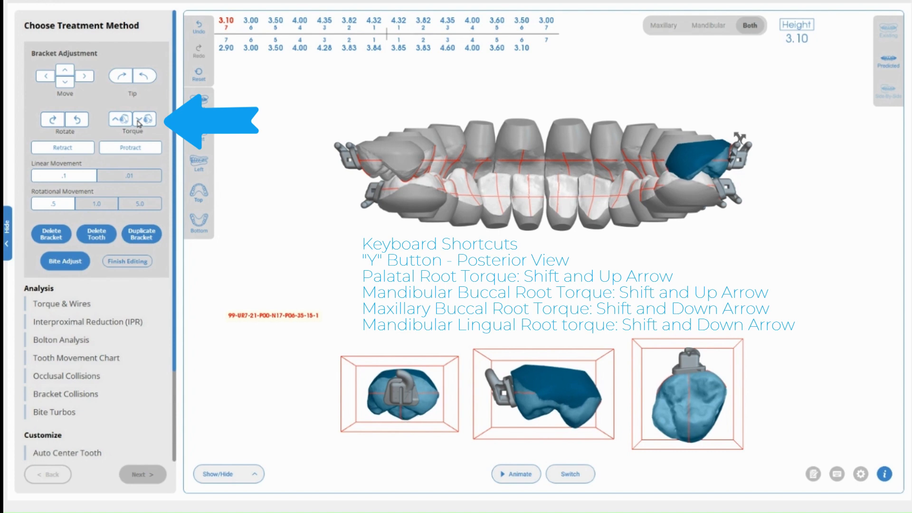
left_click(138, 124)
left_click(139, 124)
left_click(138, 124)
left_click(138, 124)
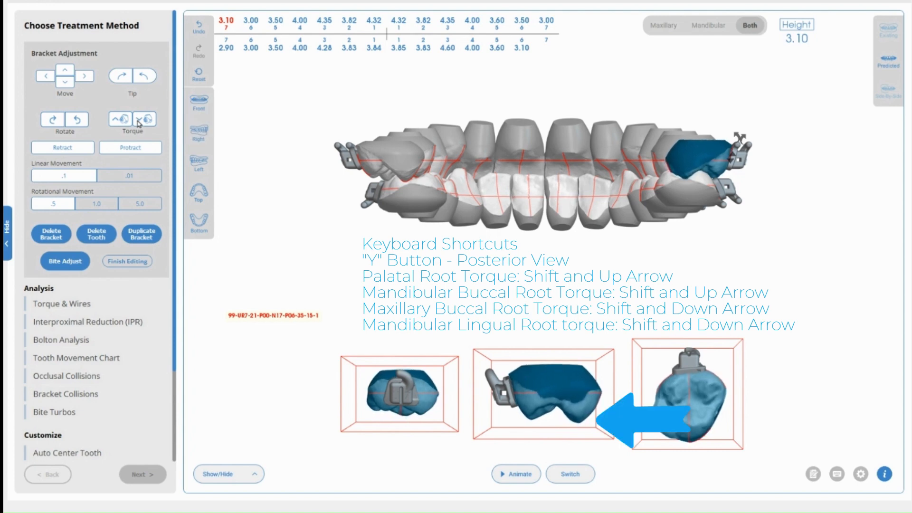
left_click(139, 124)
left_click(138, 124)
left_click(138, 124)
left_click(138, 124)
left_click(138, 124)
left_click(138, 124)
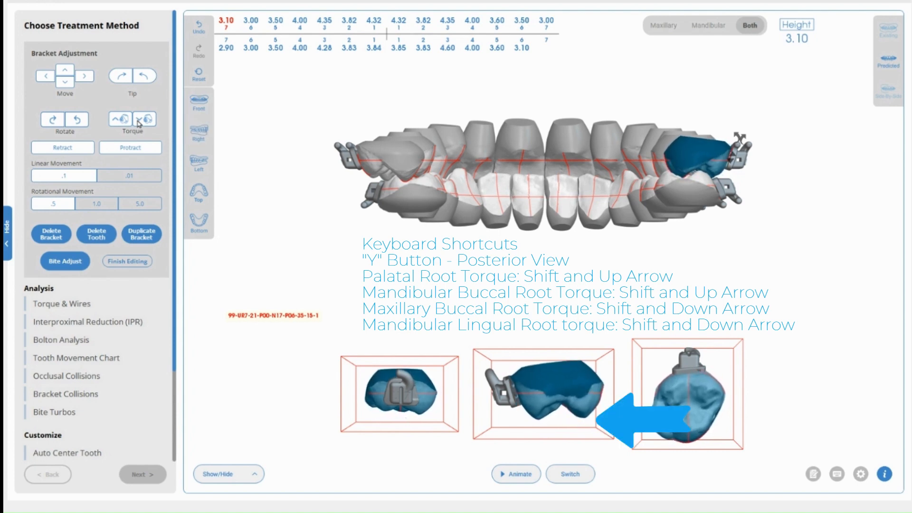
left_click(138, 124)
left_click(139, 124)
left_click(138, 124)
left_click(138, 124)
left_click(138, 124)
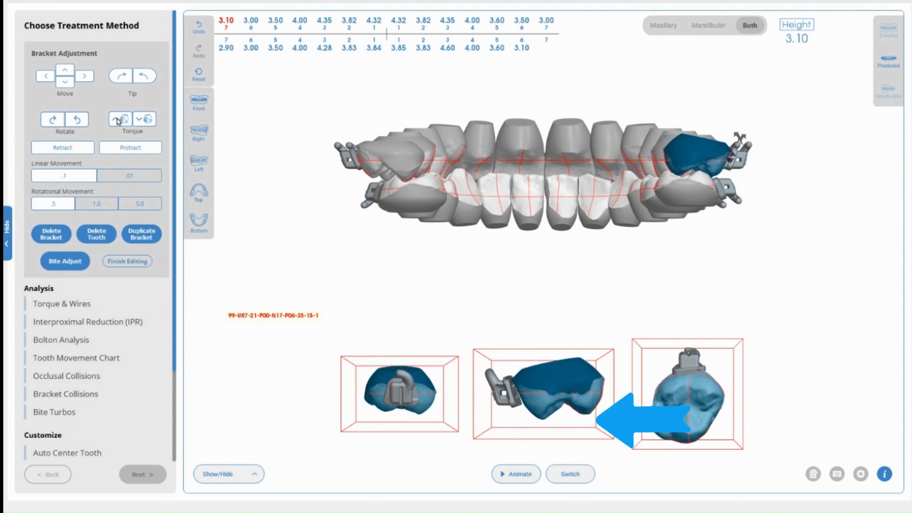
- Refine the molar's torque with a few more up and down steps
left_click(118, 121)
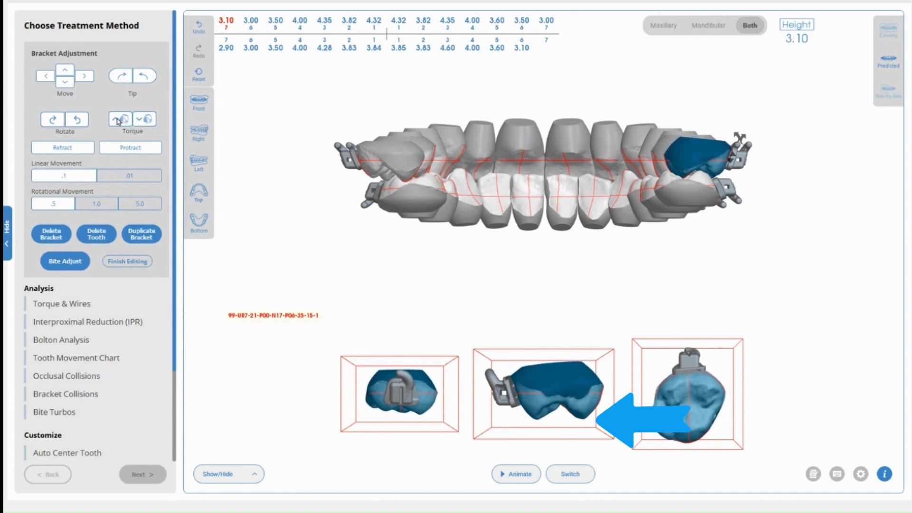
left_click(119, 122)
left_click(118, 122)
left_click(118, 122)
left_click(118, 122)
left_click(119, 122)
left_click(118, 121)
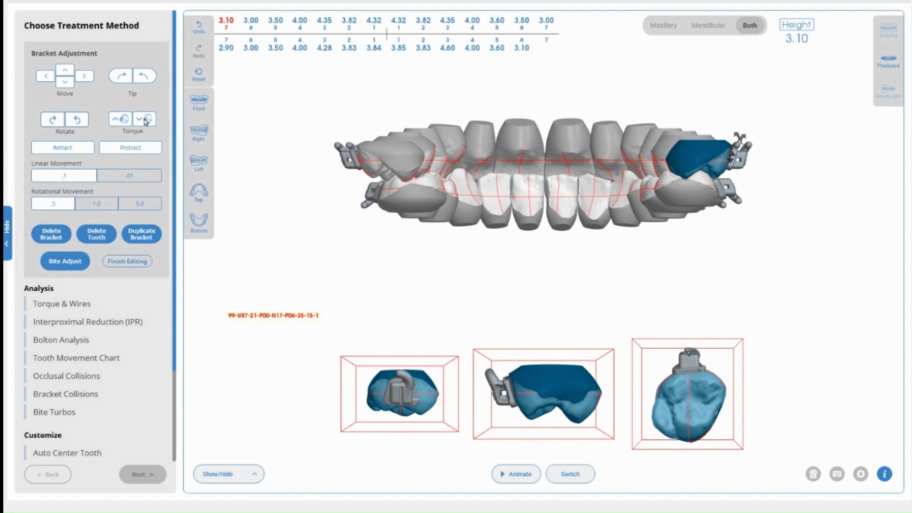
left_click(146, 122)
left_click(146, 122)
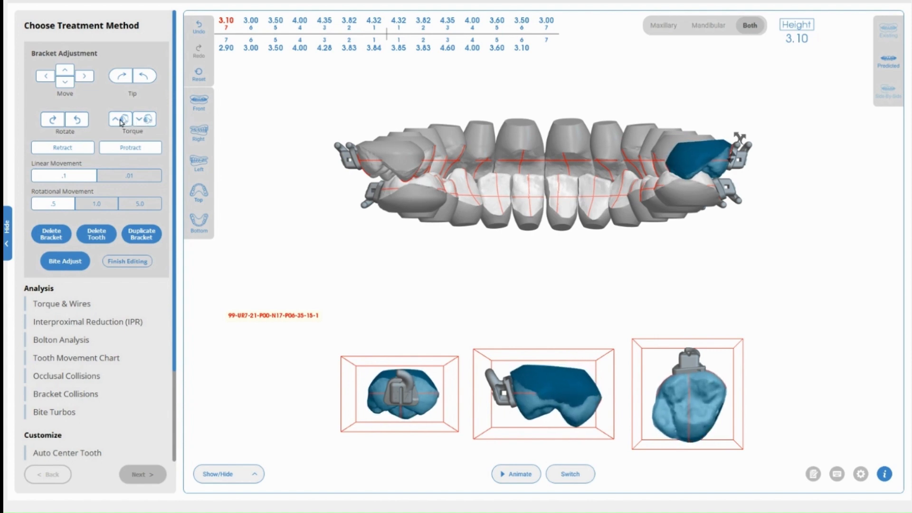
left_click(120, 123)
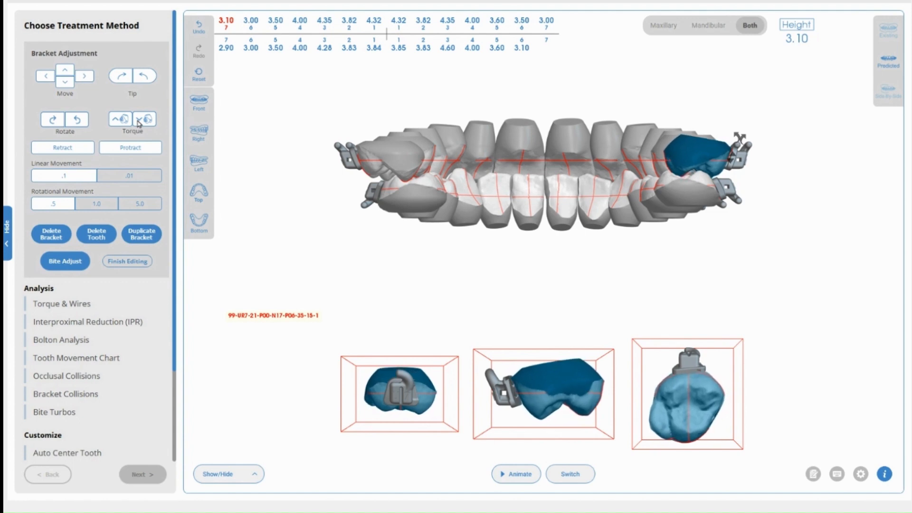
left_click(118, 122)
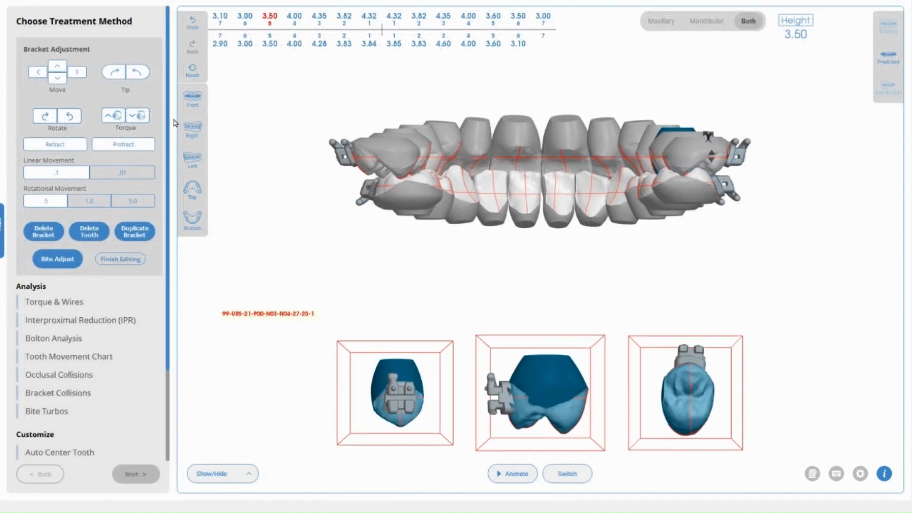
- Step the selection tooth by tooth toward the midline and across the lower arch
key("Left")
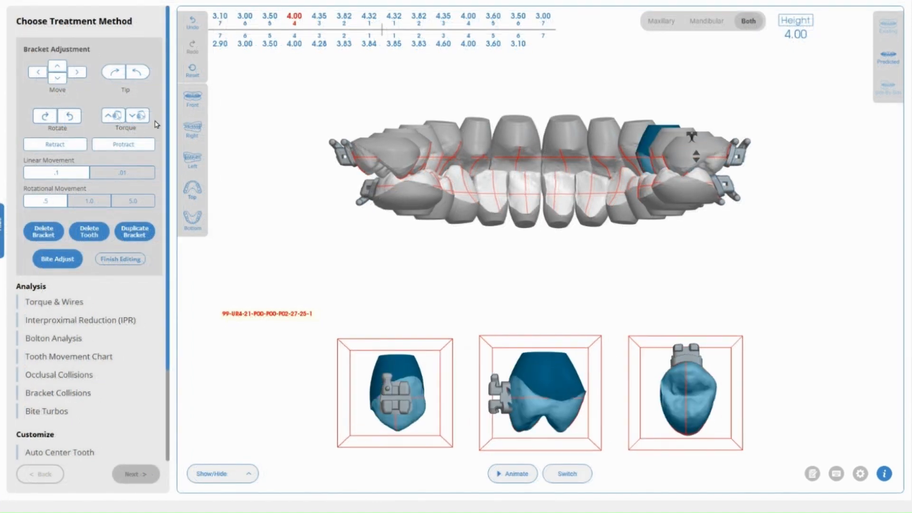
key("Left")
key("Left")
key("Left")
key("Left")
key("Left")
key("Left")
key("Left")
key("Left")
key("Left")
key("Left")
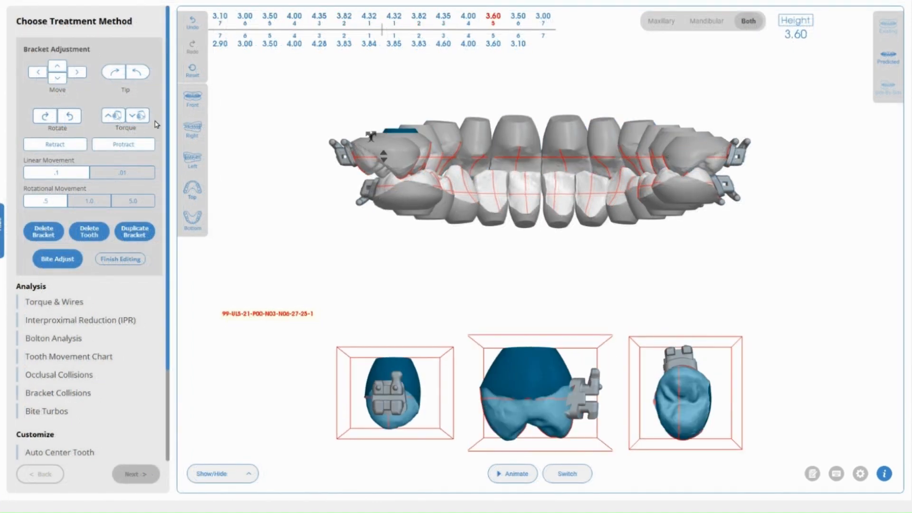
key("Left")
key("Left")
key("Left")
key("Left")
key("Left")
key("Left")
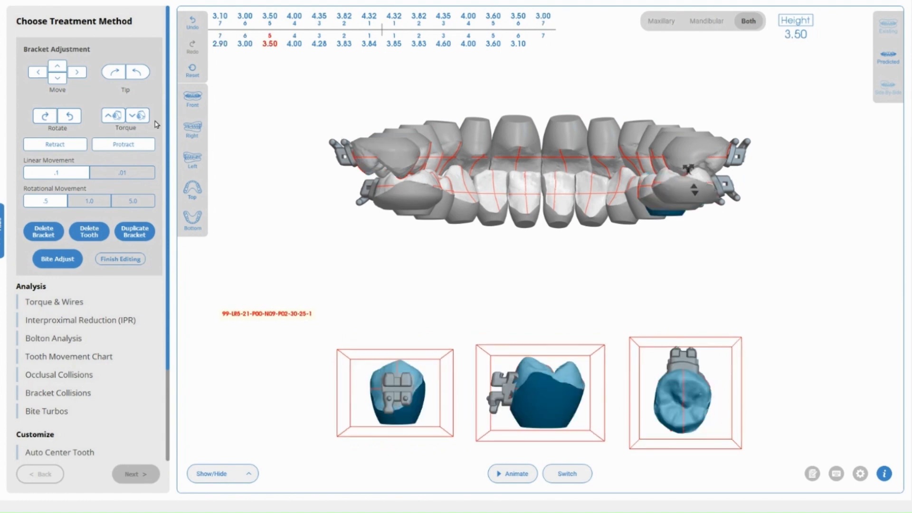
key("Left")
key("Left")
key("Left")
key("Left")
key("Left")
key("Left")
key("Left")
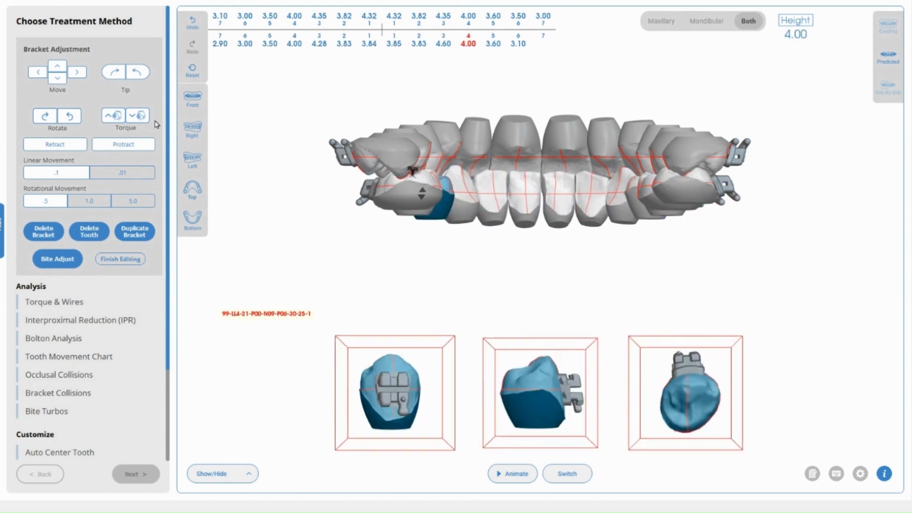
- Show the front view, turn off the 3 Tooth views, and hide the brackets
left_click(191, 101)
scroll(116, 378, "down", 5)
left_click(72, 430)
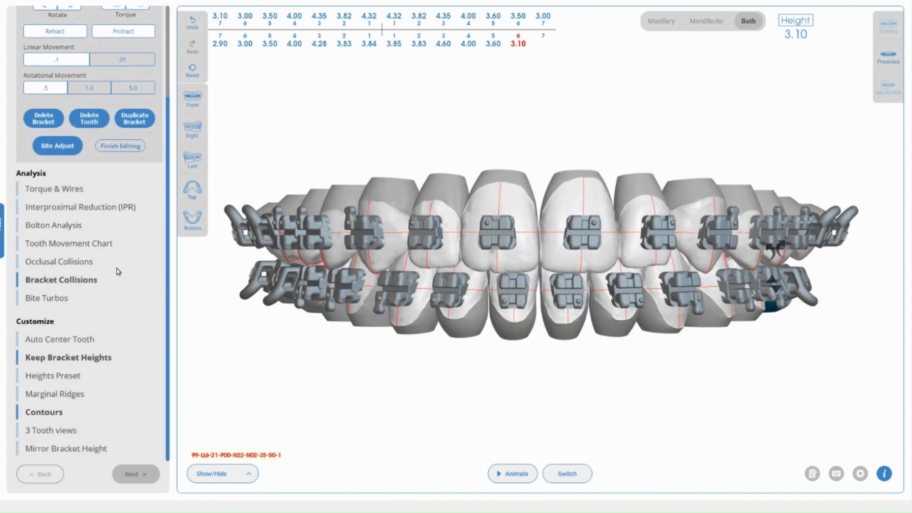
left_click(235, 474)
left_click(201, 328)
left_click_drag(458, 252, 510, 249)
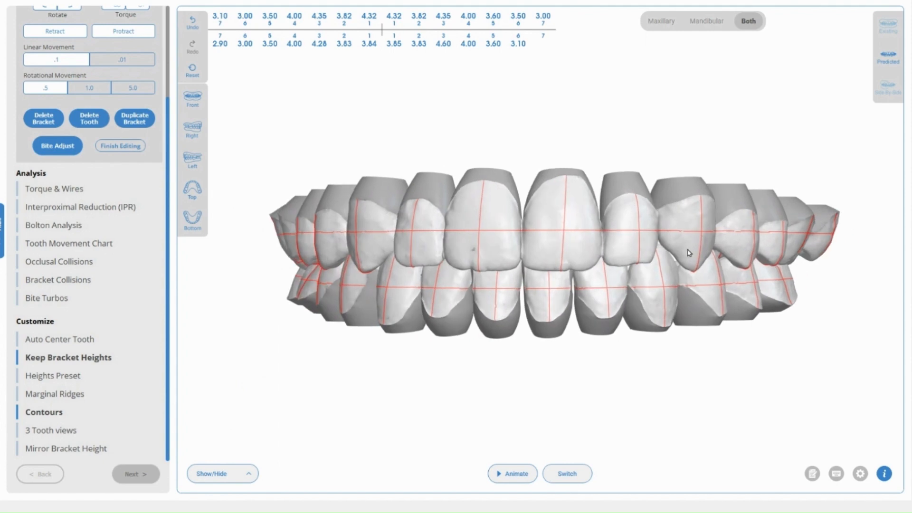
- Select the upper-left 4 tooth and rotate it several steps one way, then back
left_click(743, 242)
left_click_drag(664, 229, 670, 230)
left_click_drag(755, 201, 767, 204)
left_click(767, 202)
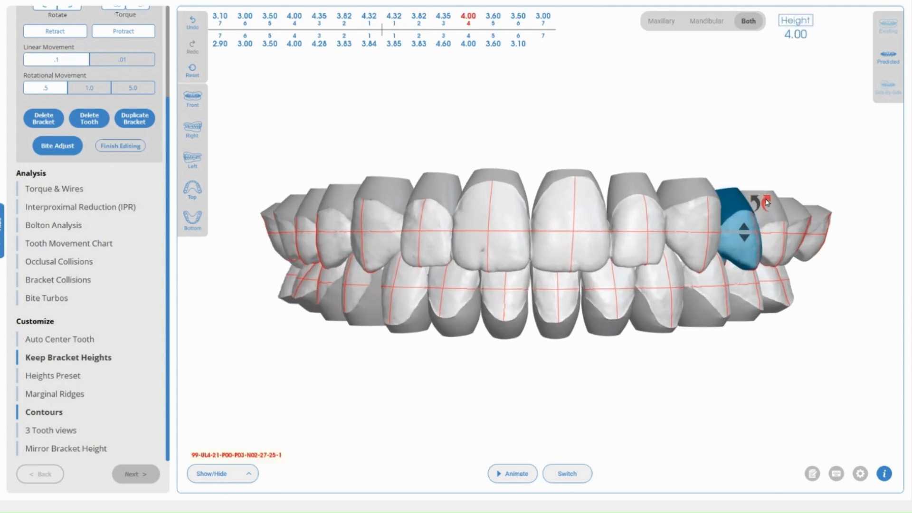
left_click(767, 203)
left_click(767, 203)
left_click(767, 202)
left_click(767, 202)
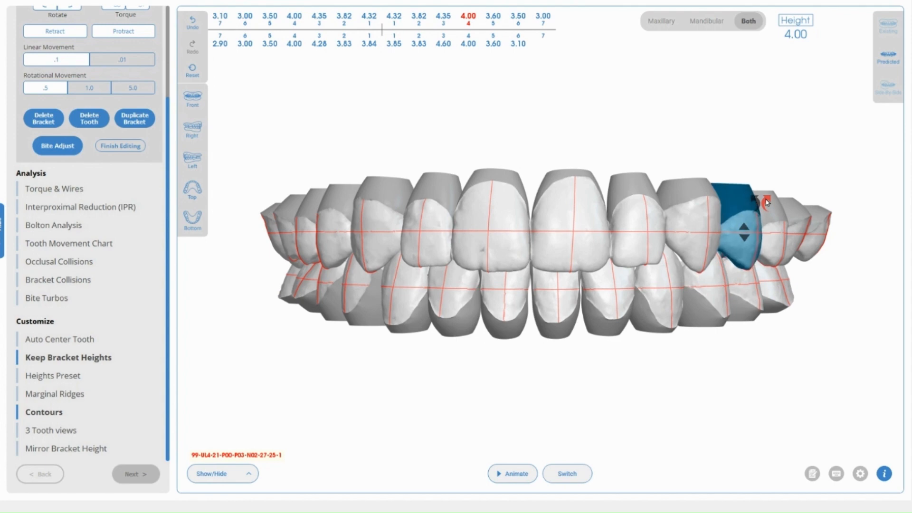
left_click(767, 202)
left_click(766, 202)
left_click(765, 201)
left_click(756, 200)
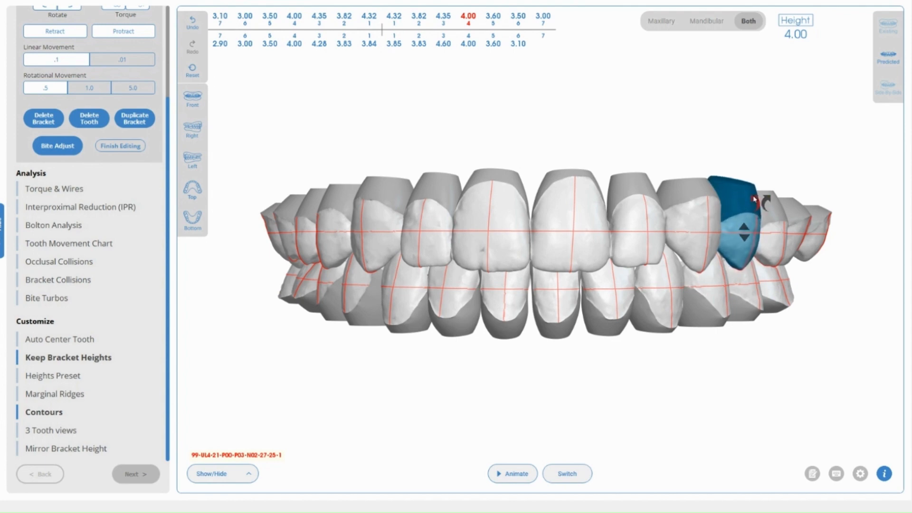
left_click(755, 198)
left_click(756, 198)
left_click(755, 199)
left_click(755, 198)
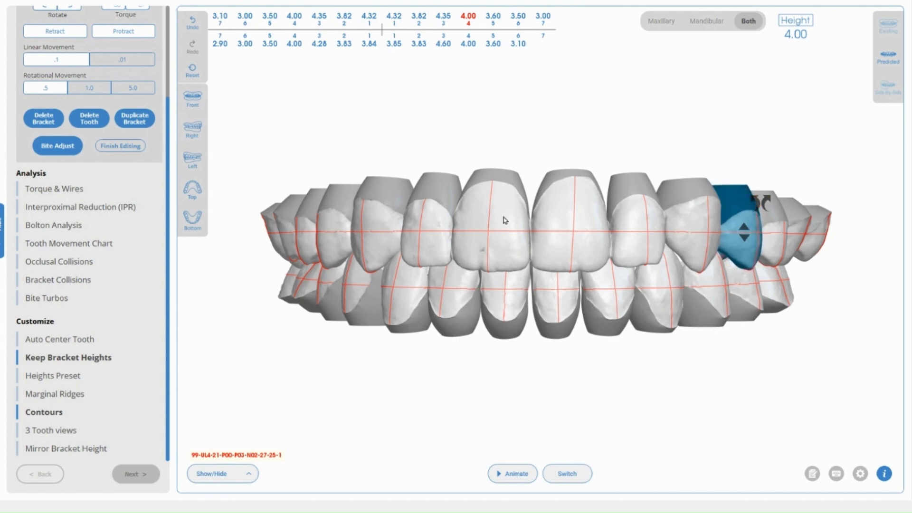
left_click_drag(499, 232, 524, 244)
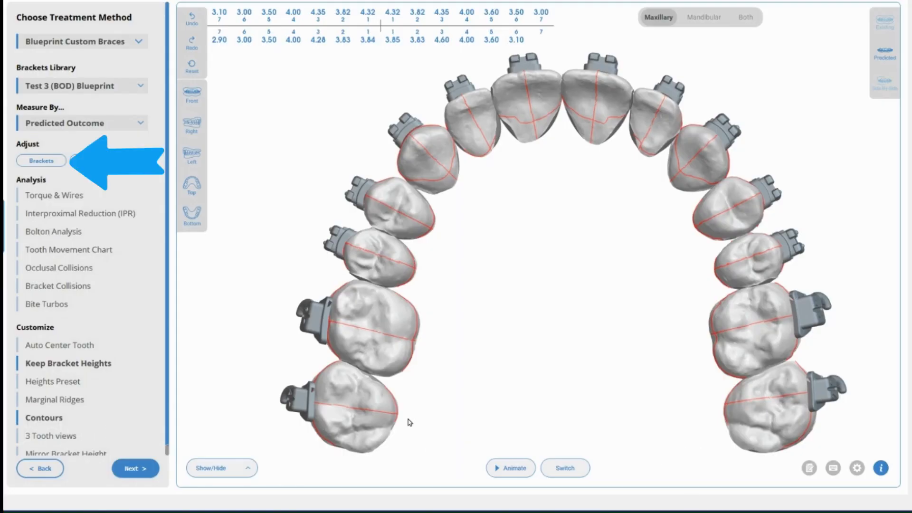
- Retract the upper-right first molar twice in the bracket adjustments, then protract it back once
left_click(370, 336)
left_click(41, 161)
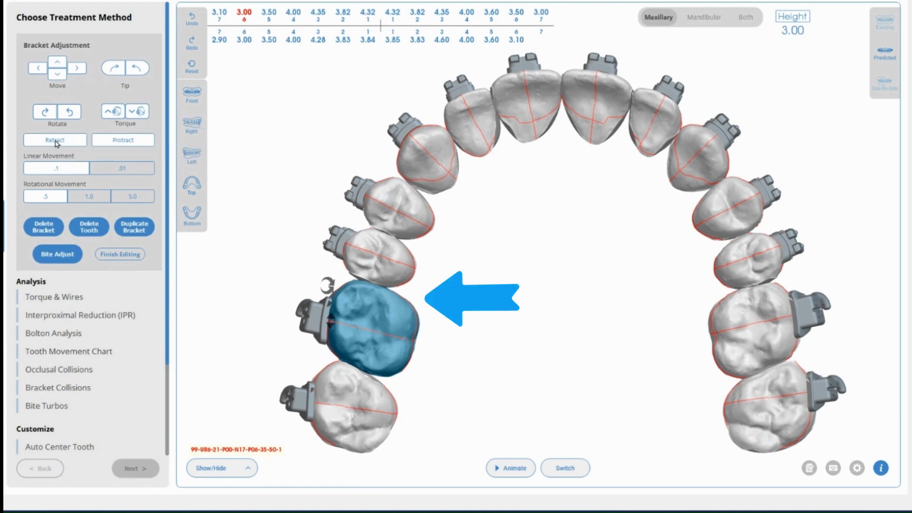
left_click(57, 141)
left_click(57, 144)
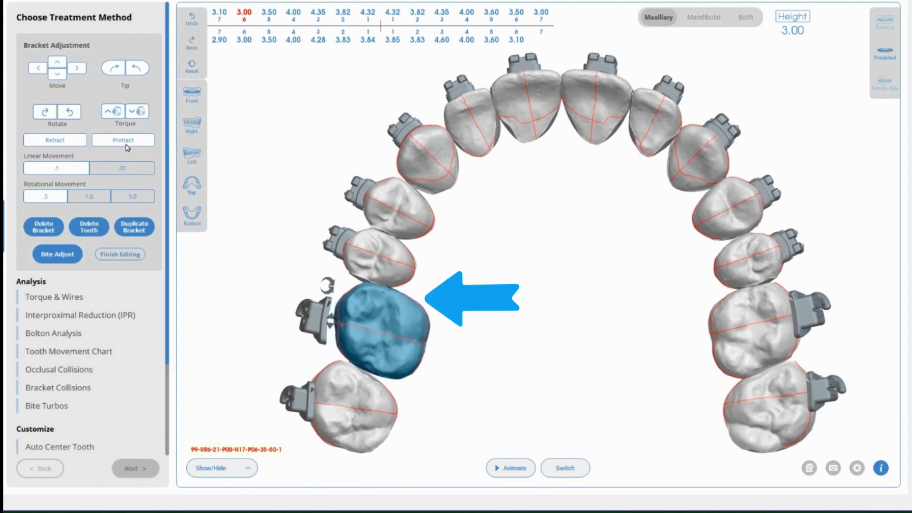
left_click(126, 145)
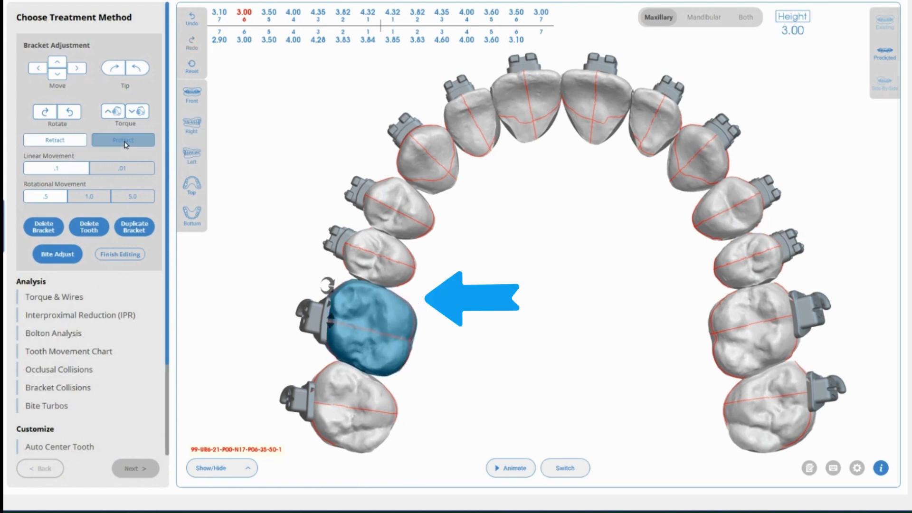
- Retract, protract, then retract the upper-right second premolar again, and deselect it
left_click(392, 252)
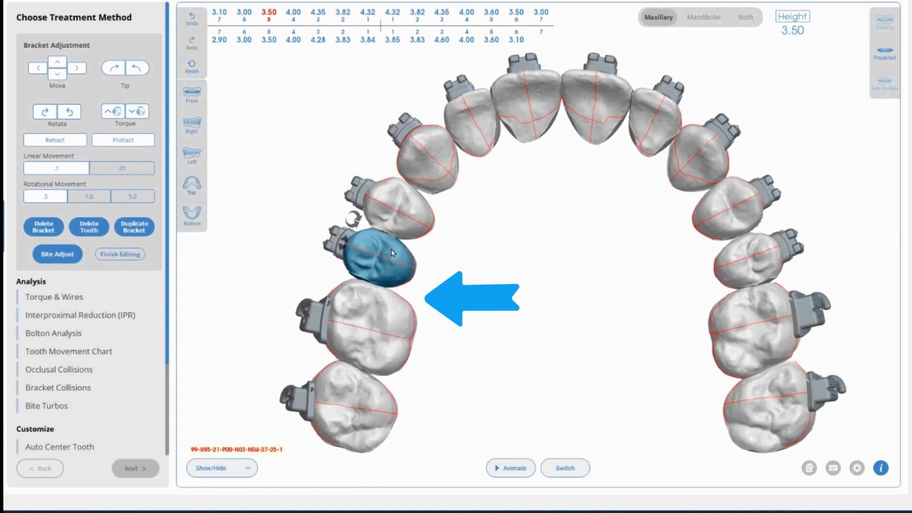
left_click(60, 141)
left_click(123, 143)
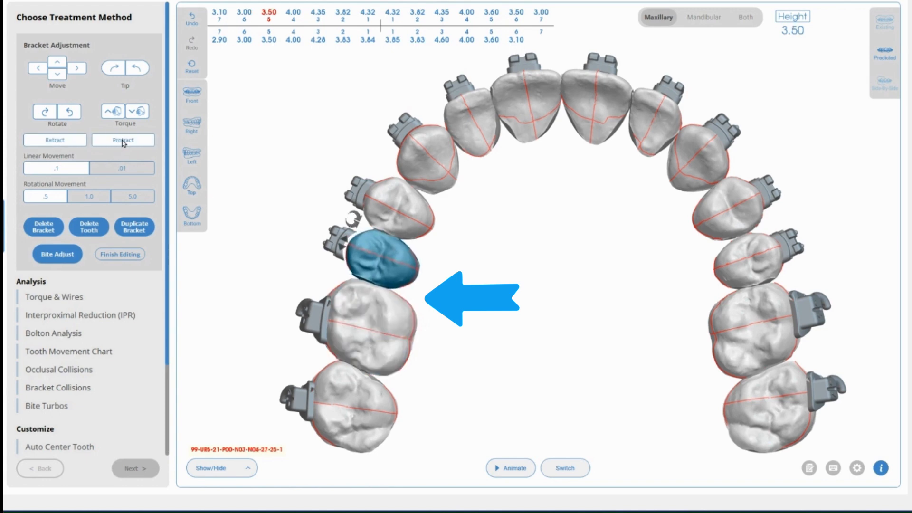
left_click(56, 139)
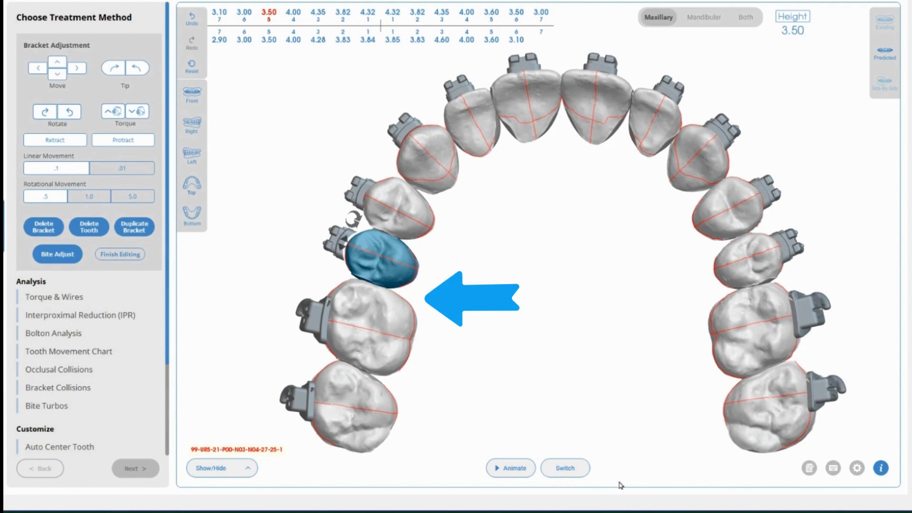
left_click(510, 321)
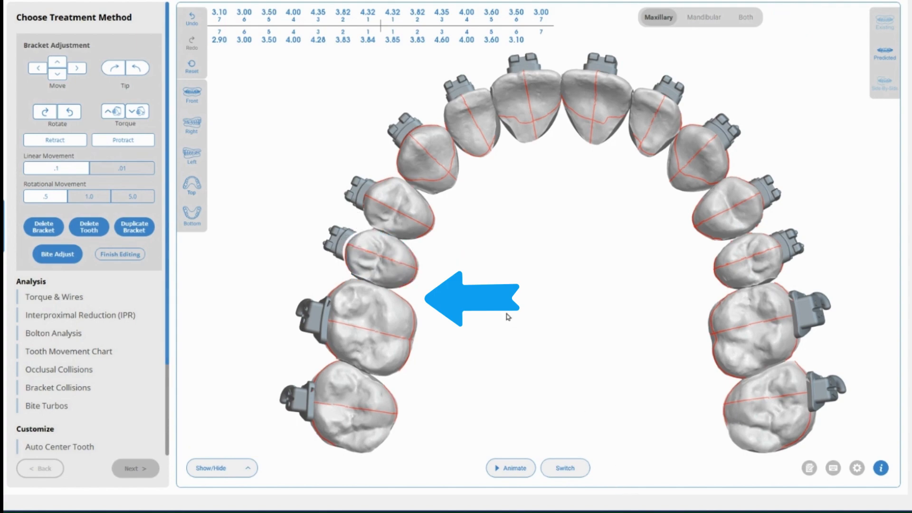